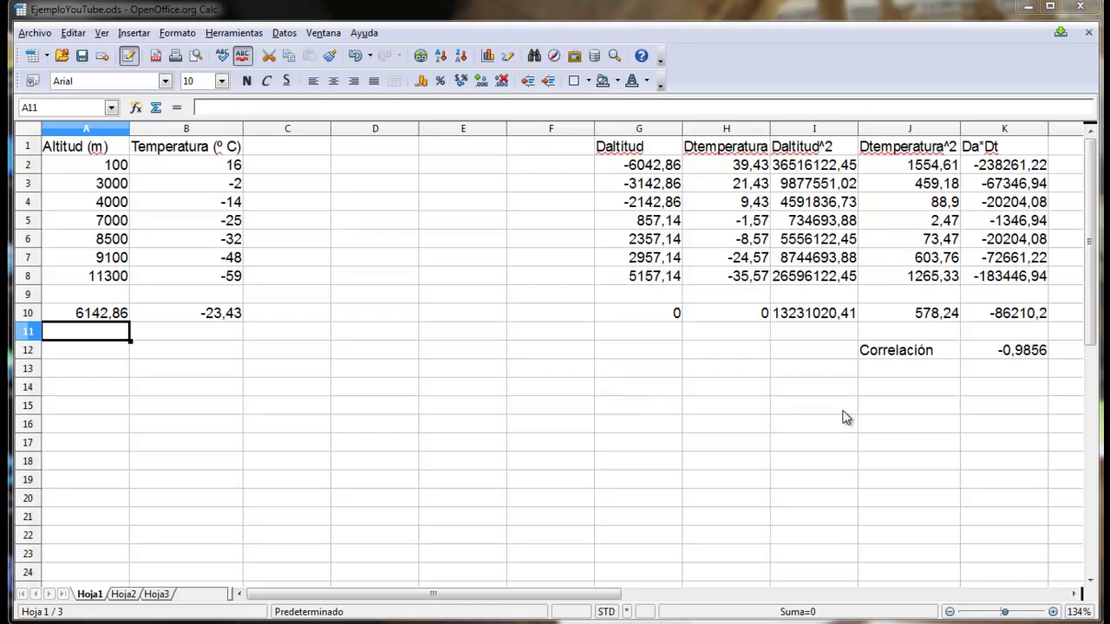
# - Enter the labels Pendiente in J14 and Ordenada in J15 below the Correlación row
pyautogui.click(874, 394)
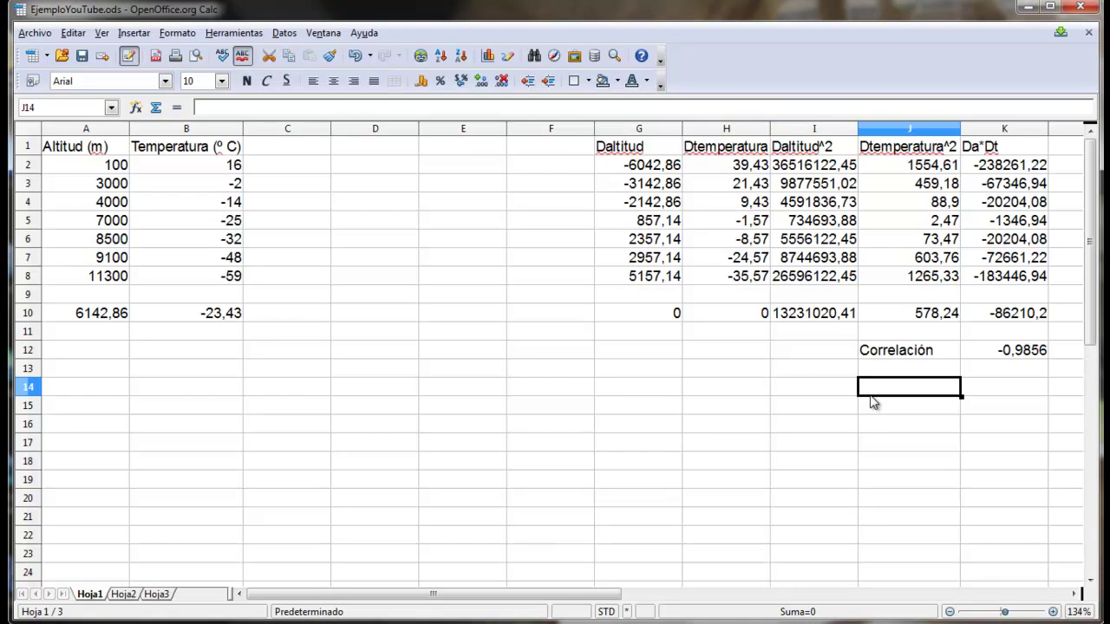
pyautogui.write('Pendiente')
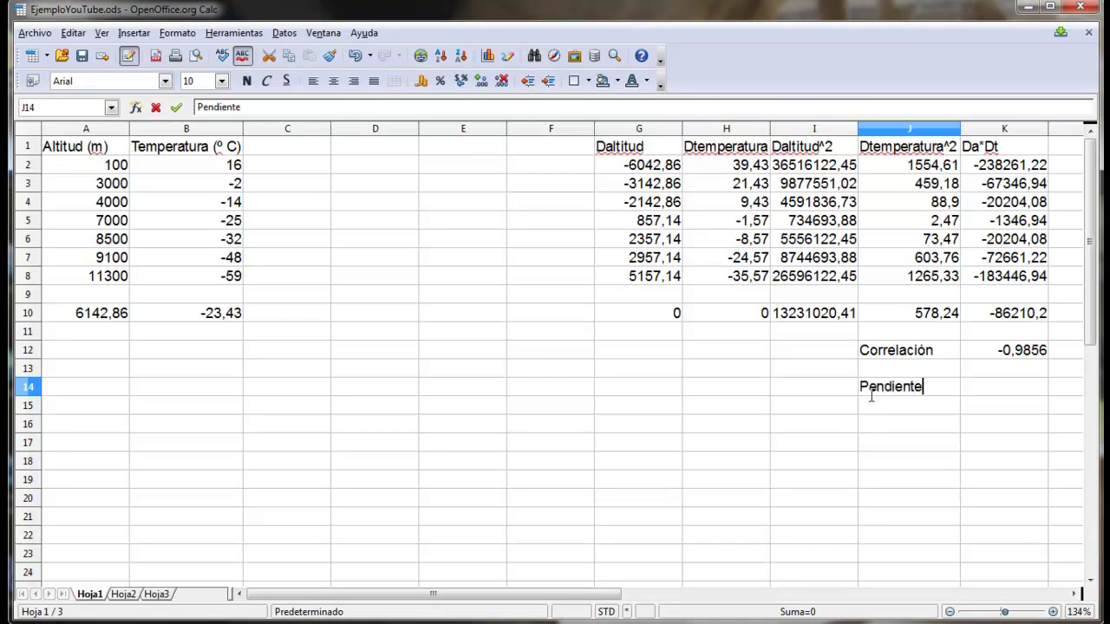
pyautogui.press('Return')
pyautogui.write('Ordenada')
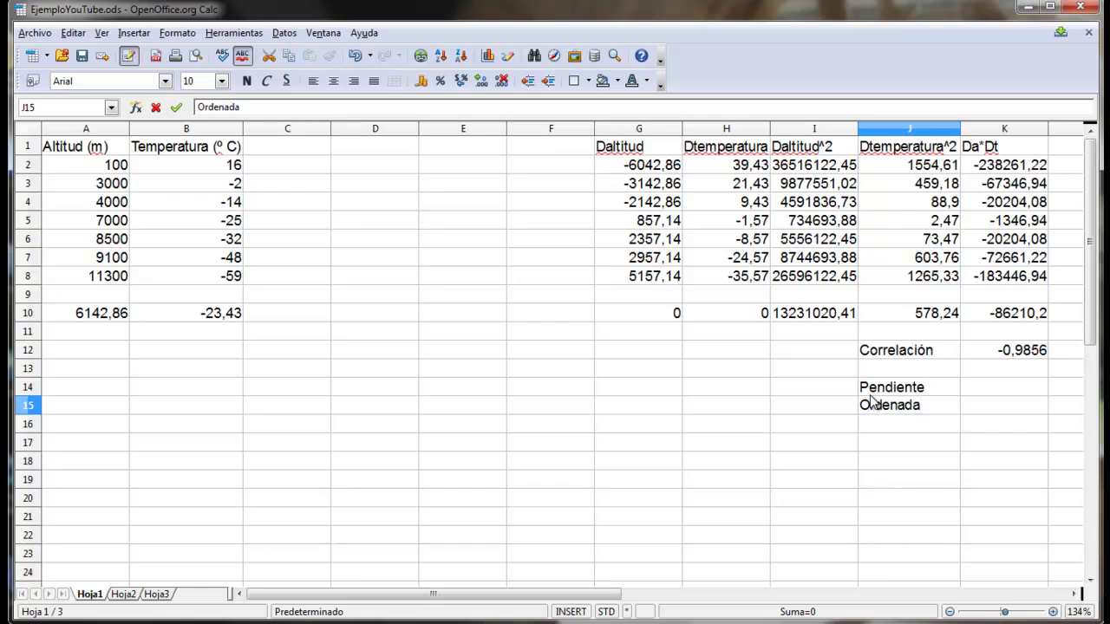
# - Calculate the slope in K14 with the formula =K10/J10
pyautogui.click(1005, 397)
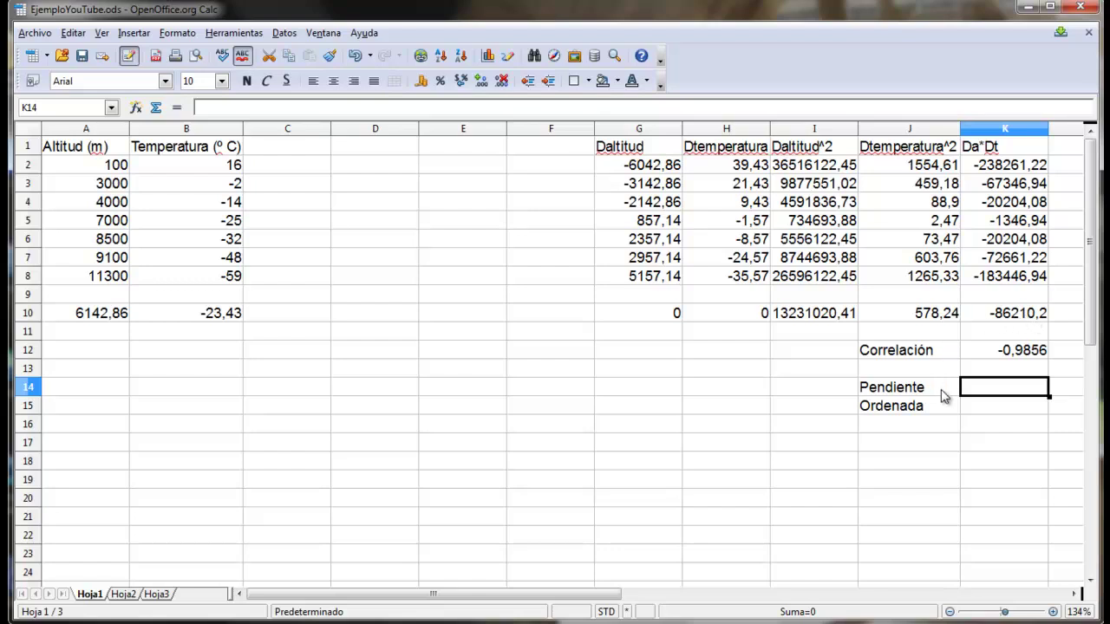
pyautogui.write('=')
pyautogui.click(1029, 320)
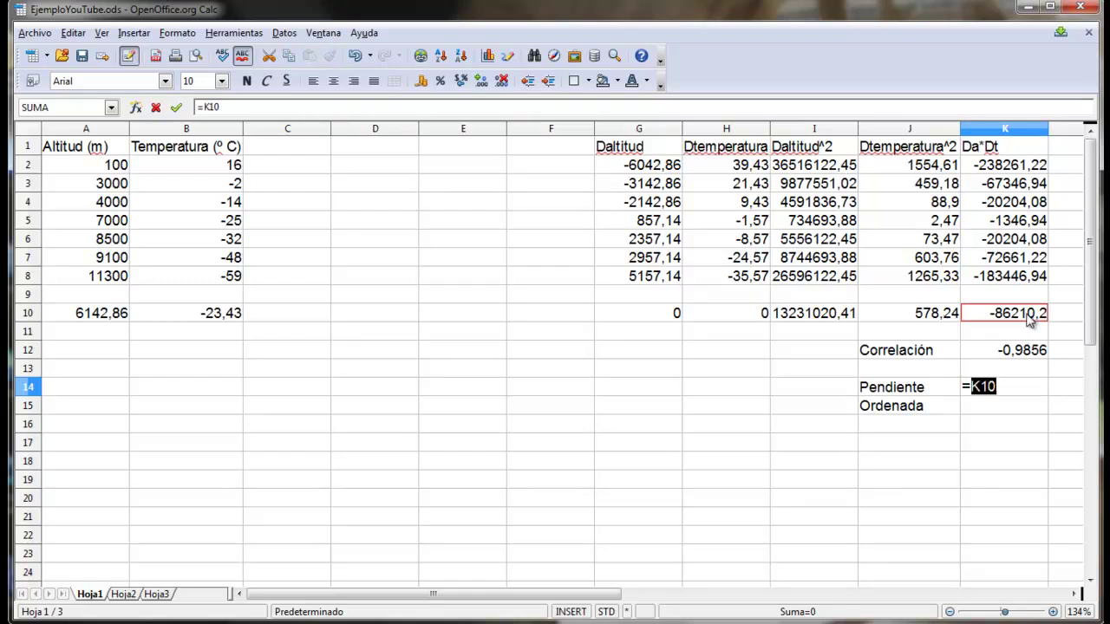
pyautogui.write('/')
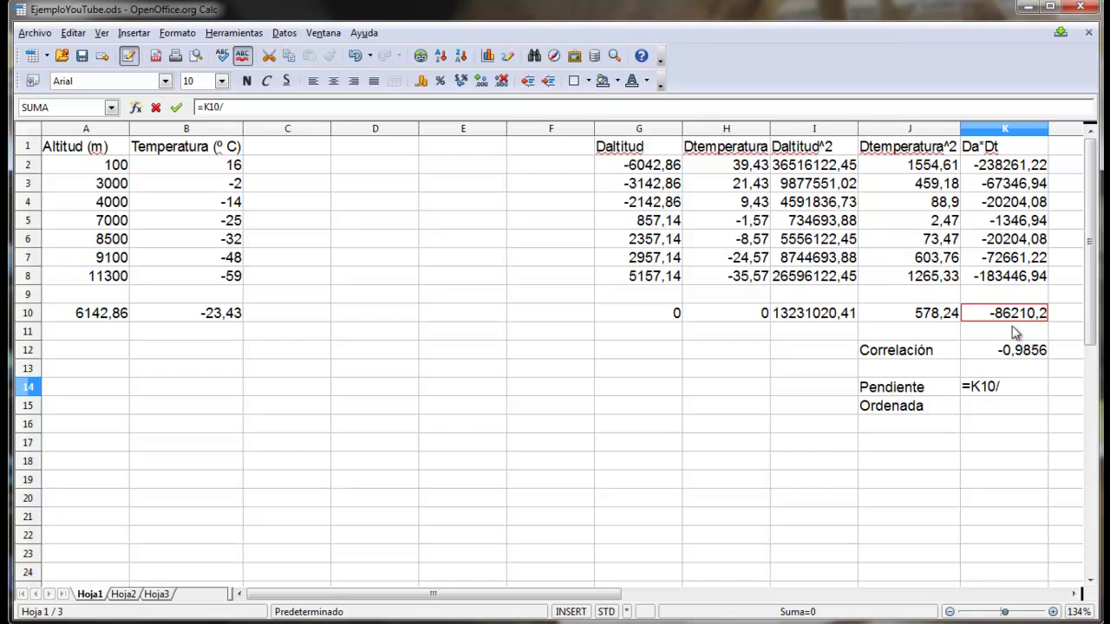
pyautogui.click(949, 319)
pyautogui.press('Return')
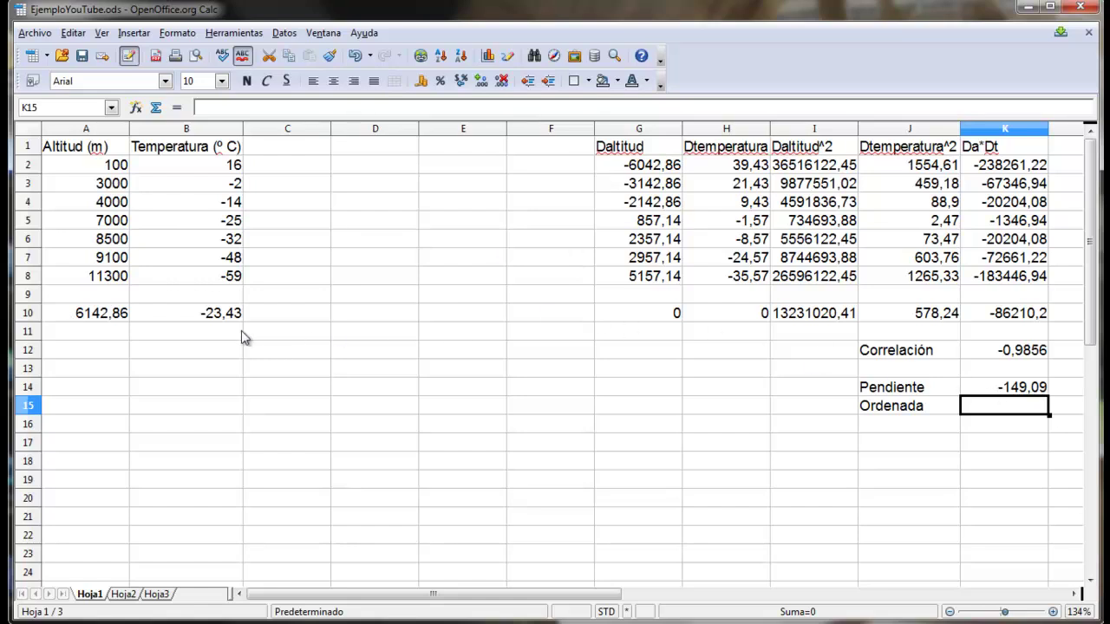
# - Calculate the intercept in K15 with the formula =A10-K14*B10
pyautogui.write('=')
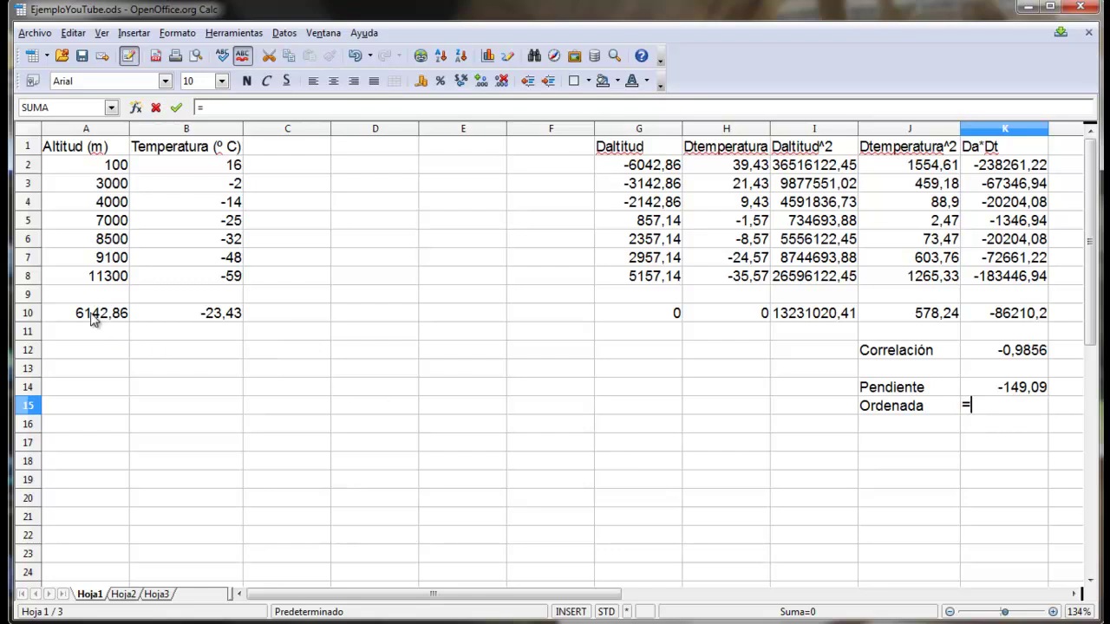
pyautogui.click(94, 317)
pyautogui.write('-')
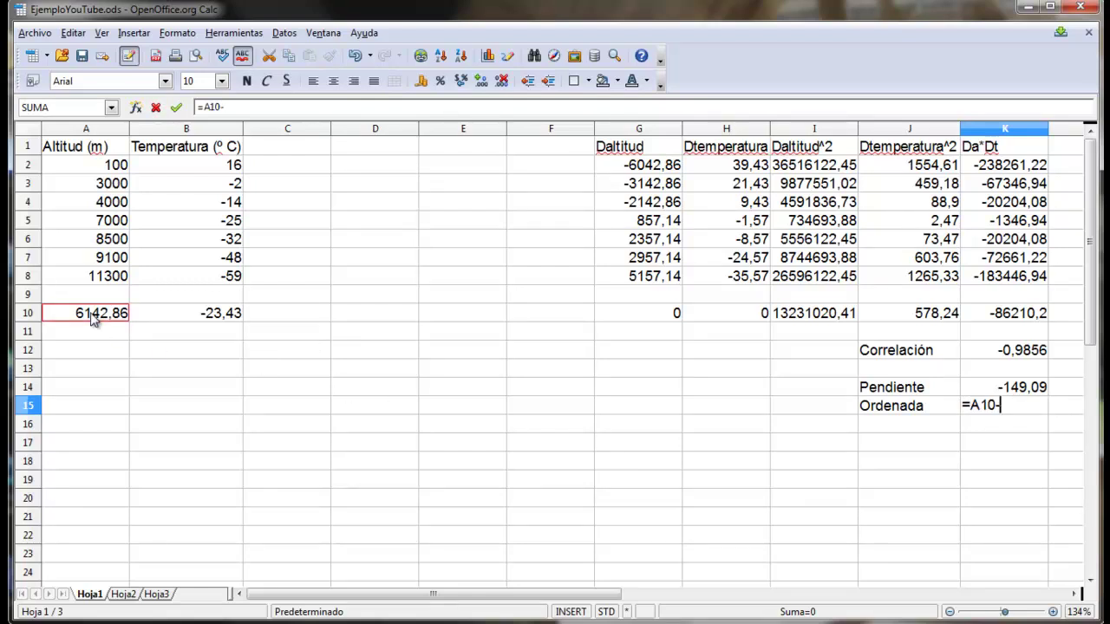
pyautogui.click(1001, 390)
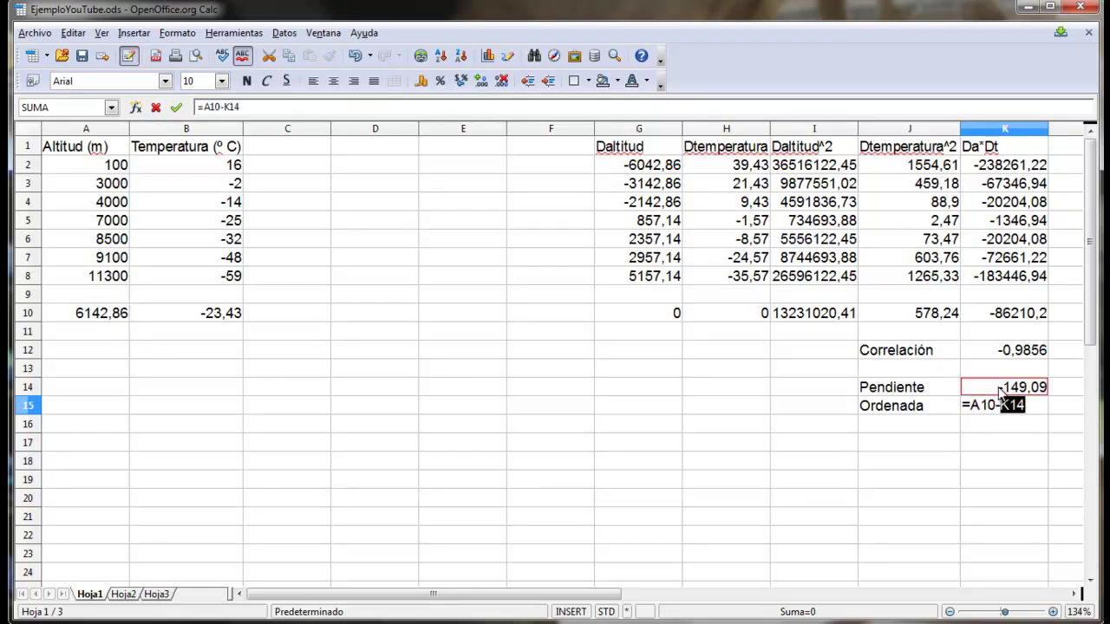
pyautogui.write('*')
pyautogui.click(223, 315)
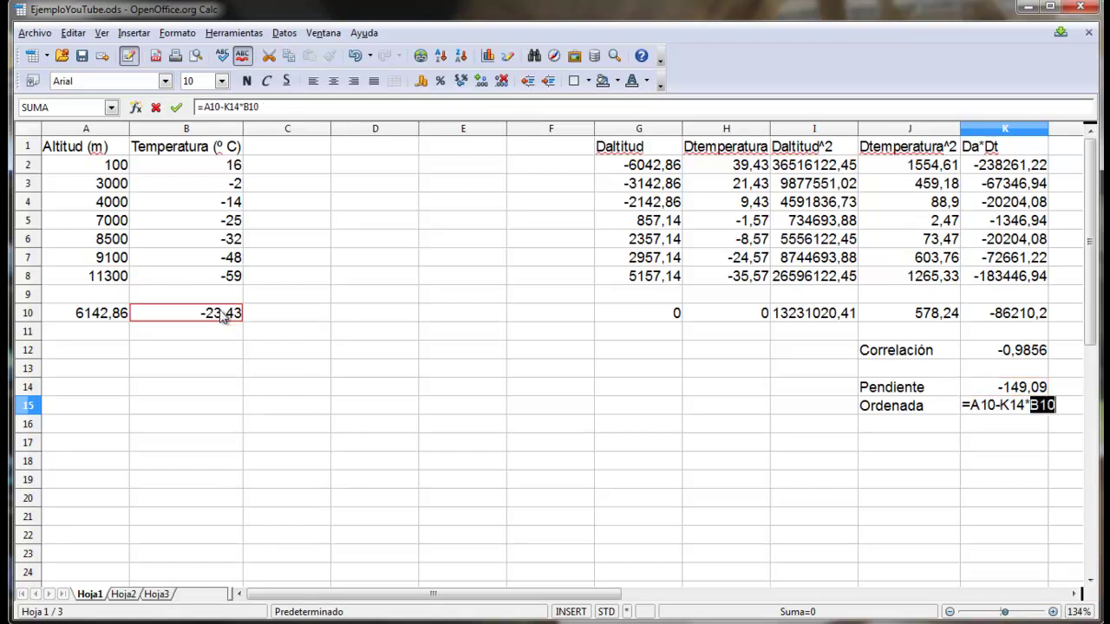
pyautogui.press('Return')
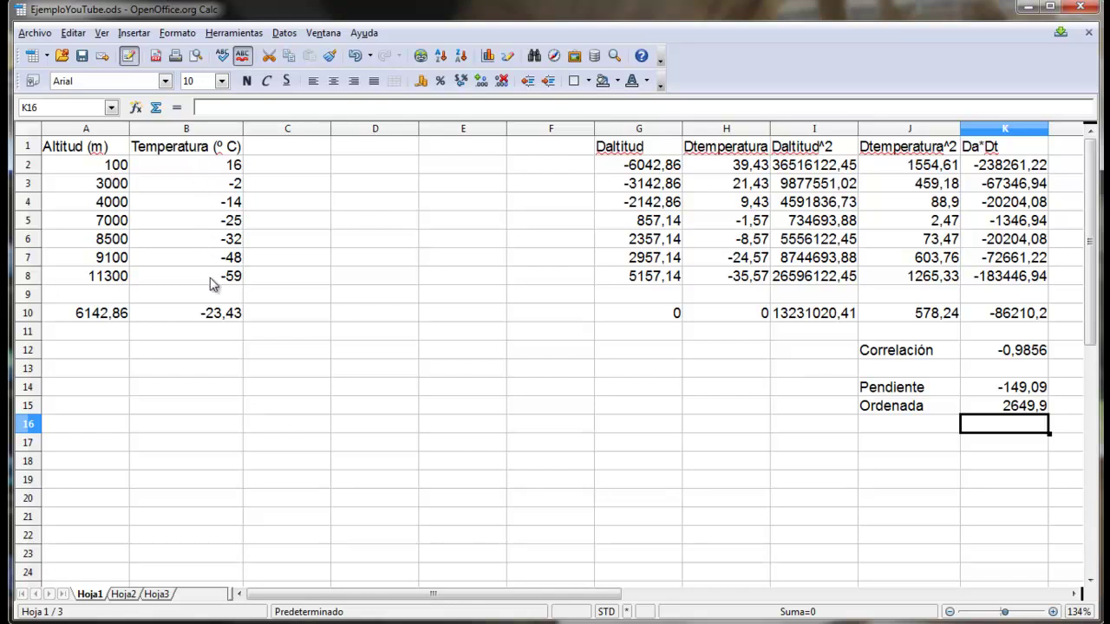
# - Enter the heading Est. Alt. in cell C1 beside the temperature column
pyautogui.click(303, 152)
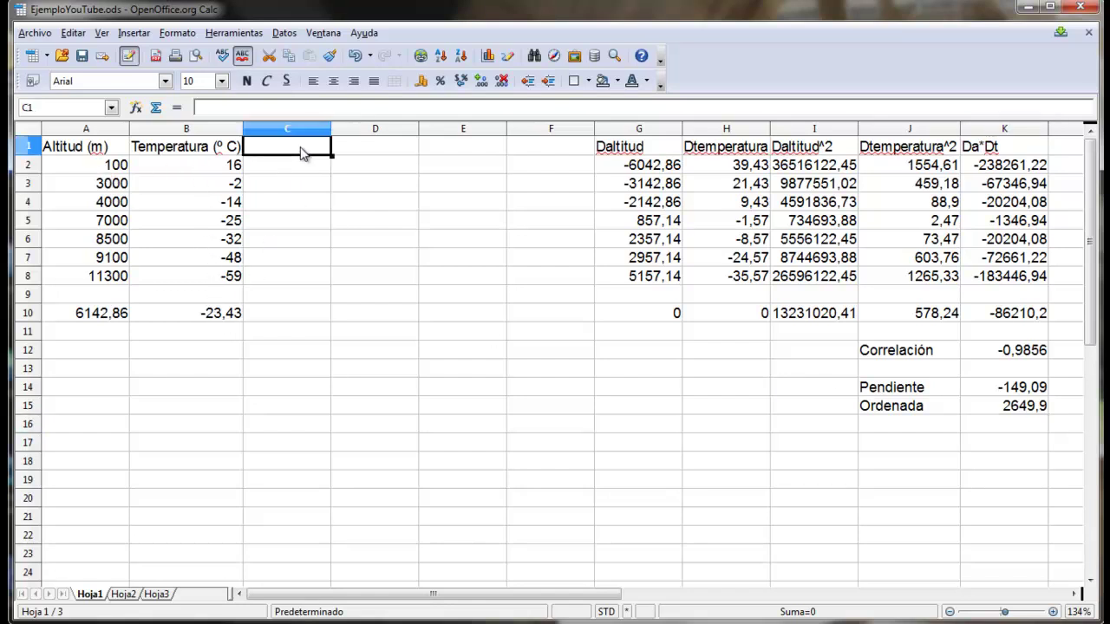
pyautogui.write('Es')
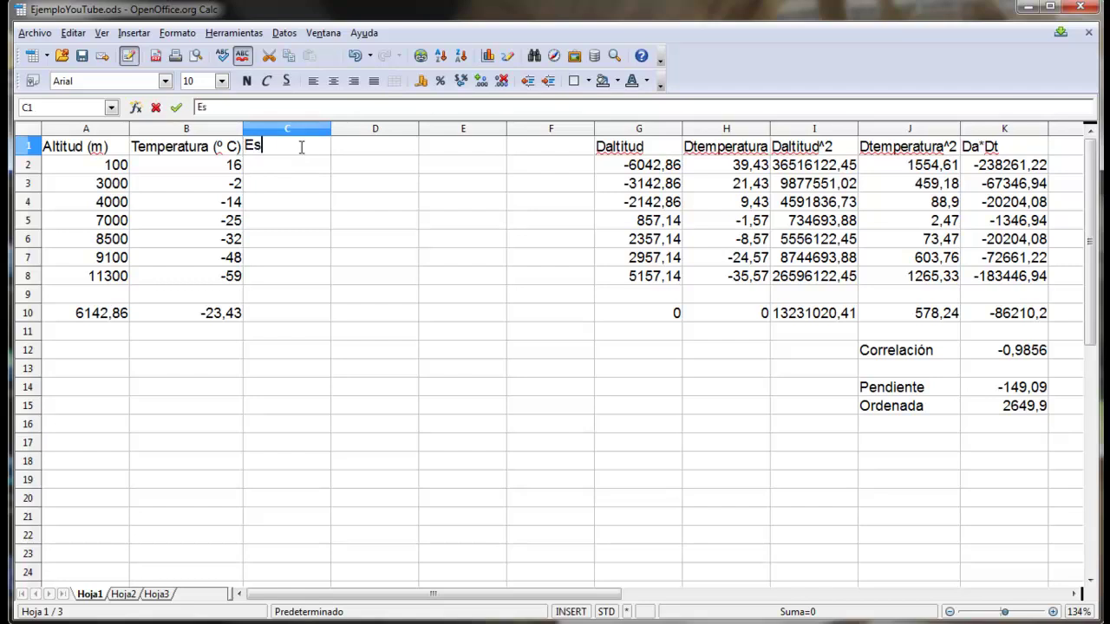
pyautogui.write('t. Alt.')
# - Calculate the estimated altitude in C2 with =$K$15+$K$14*B2 and fill the formula down to C8
pyautogui.click(302, 165)
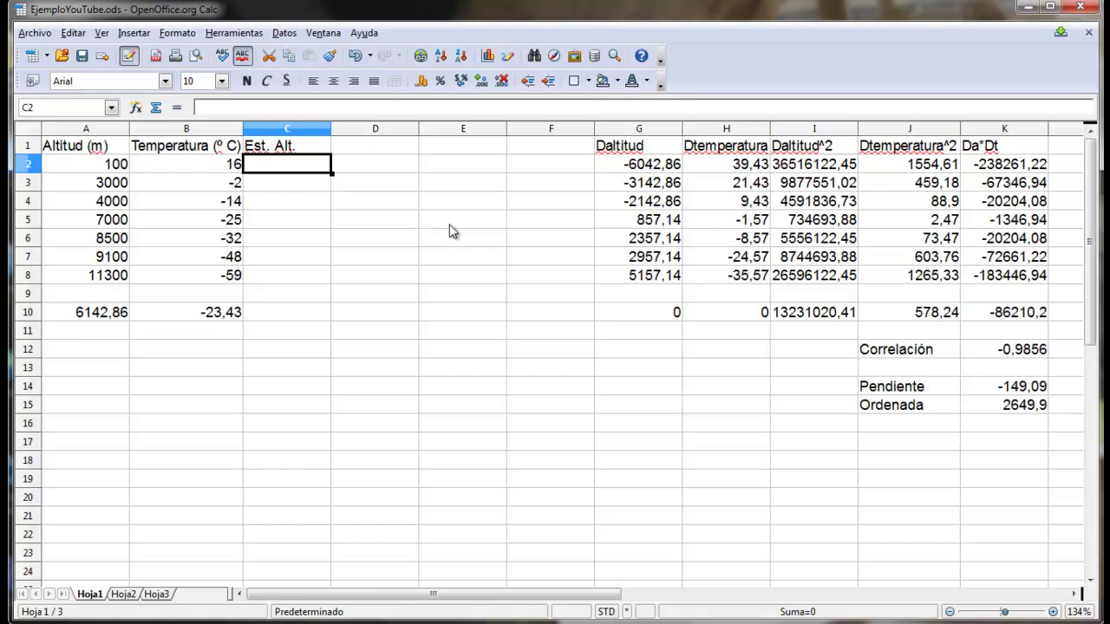
pyautogui.write('=')
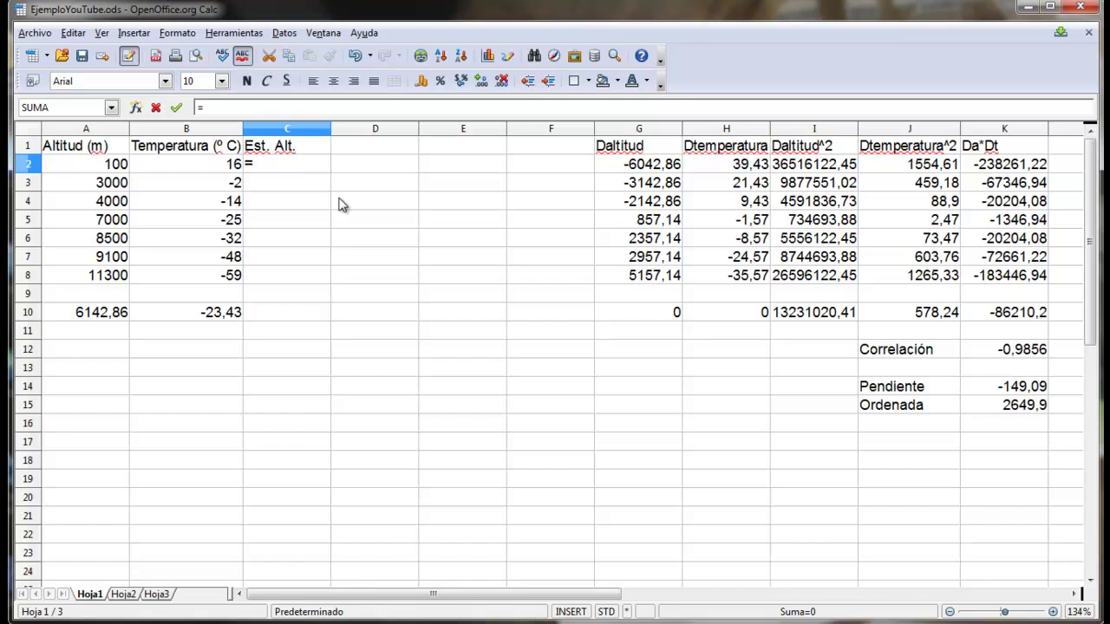
pyautogui.write('$k$15+$k$')
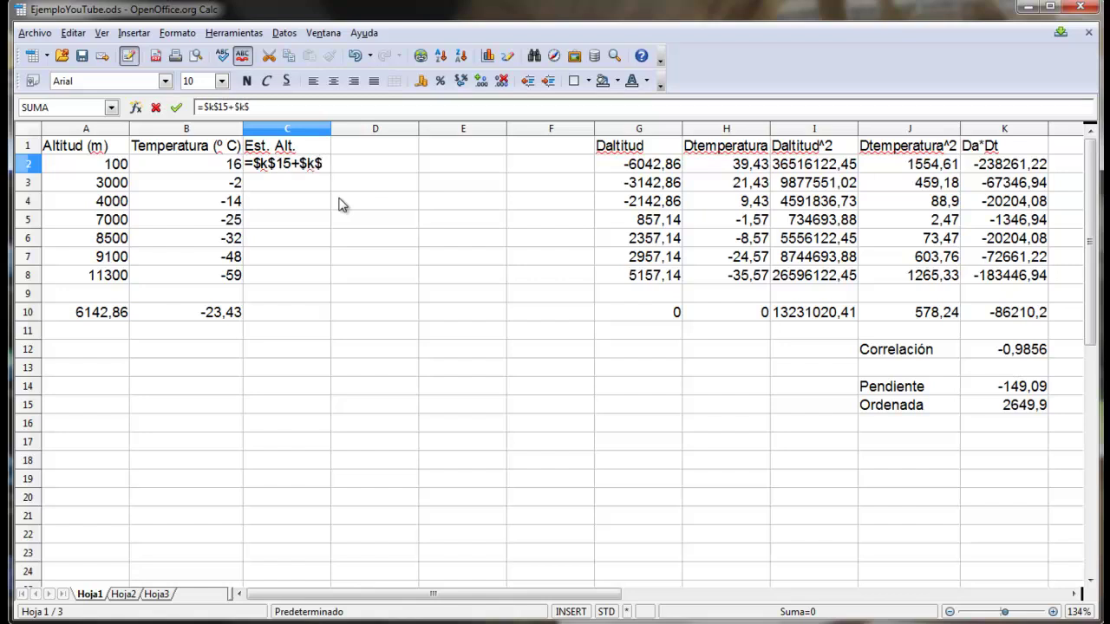
pyautogui.write('14*')
pyautogui.click(218, 171)
pyautogui.press('Return')
pyautogui.press('Up')
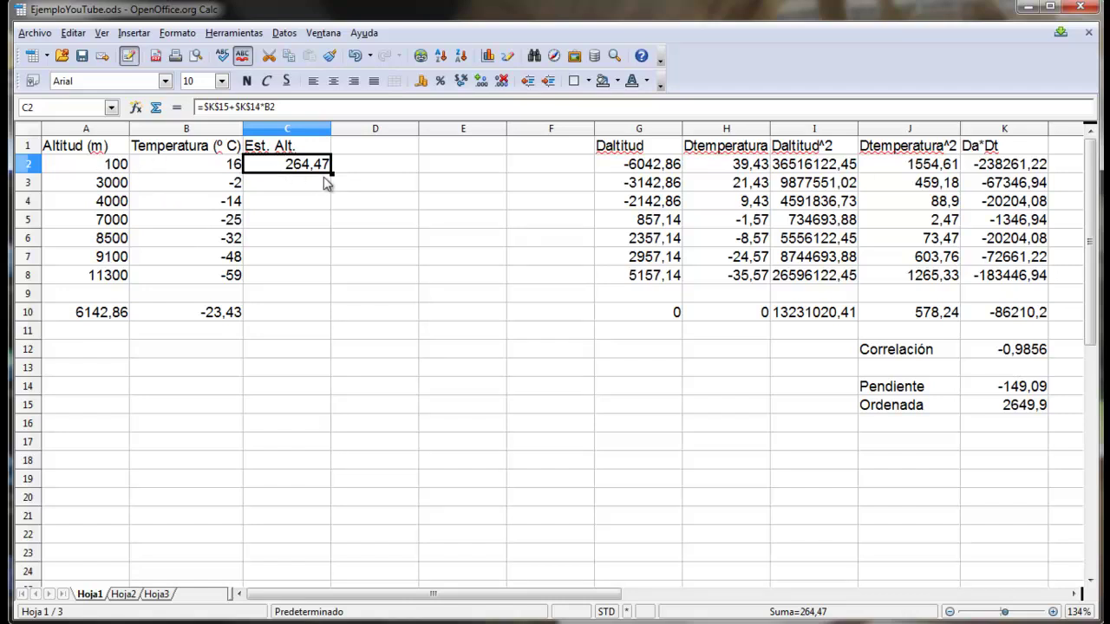
pyautogui.moveTo(331, 173); pyautogui.dragTo(338, 287)
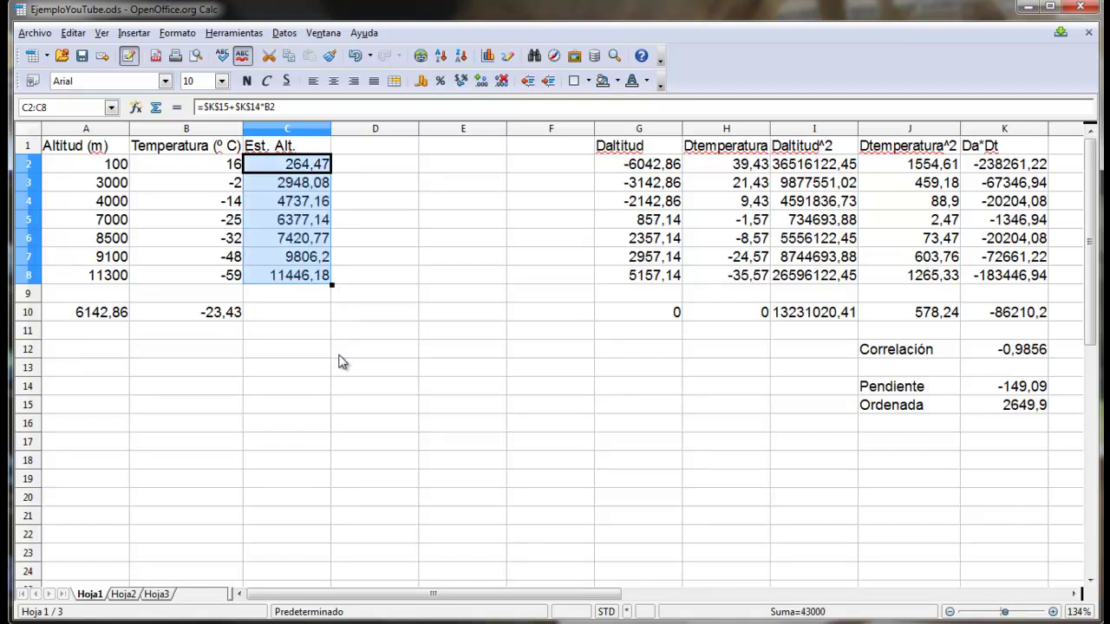
# - Average the estimated altitudes C2 to C8 in cell C10 with the PROMEDIO function
pyautogui.click(322, 316)
pyautogui.write('=pr')
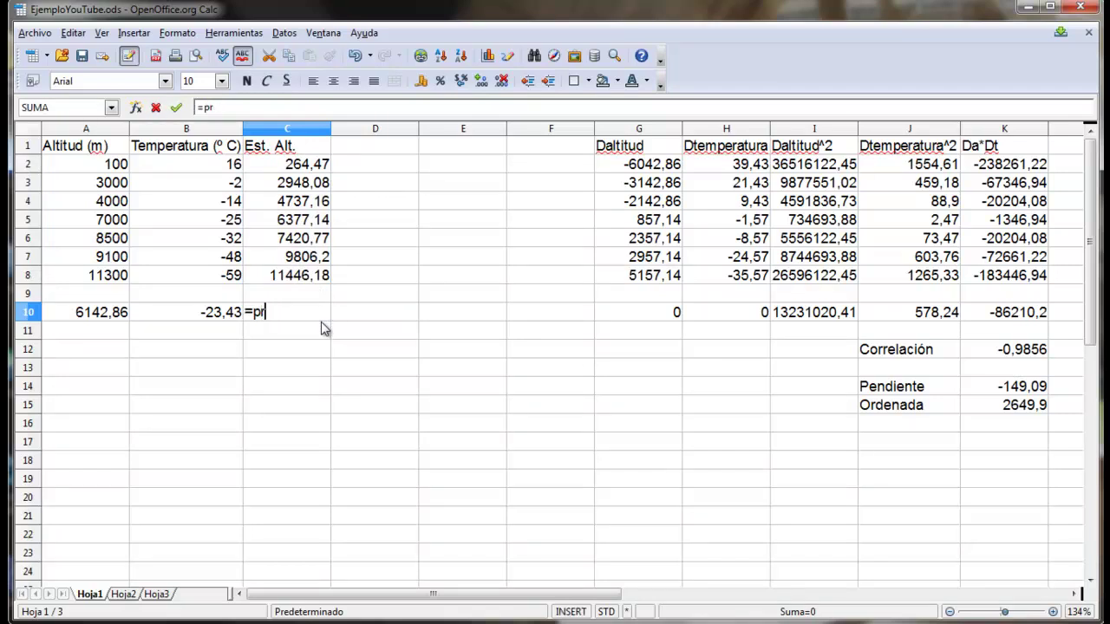
pyautogui.write('eoomedio(')
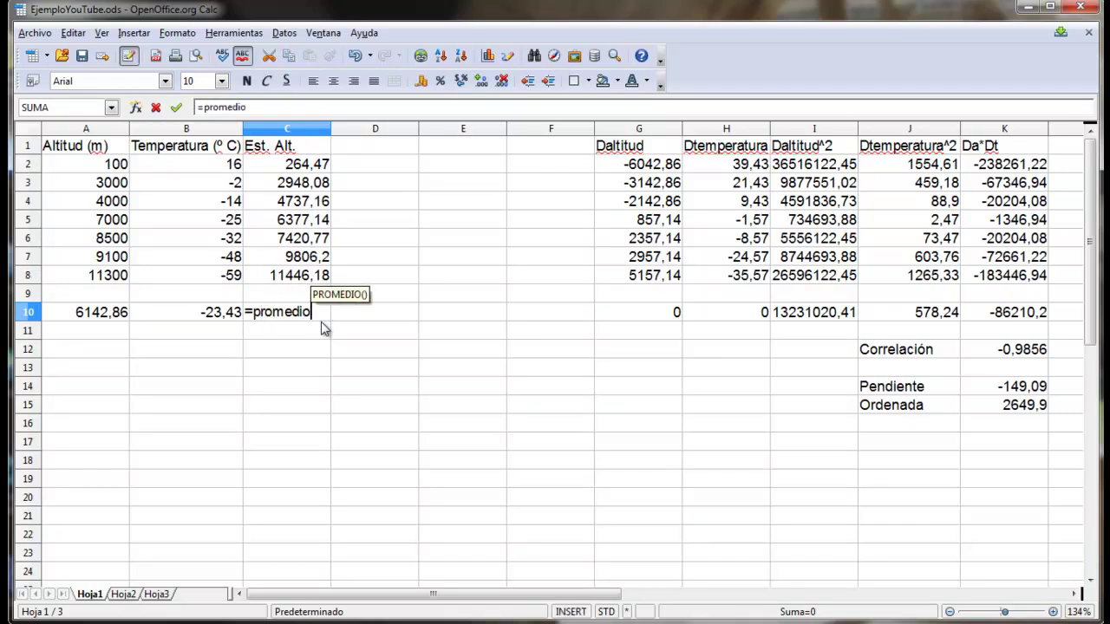
pyautogui.press('Up')
pyautogui.press('Up')
pyautogui.write(':')
pyautogui.press('Up')
pyautogui.press('Up')
pyautogui.press('Up')
pyautogui.press('Up')
pyautogui.press('Up')
pyautogui.press('Up')
pyautogui.write(')')
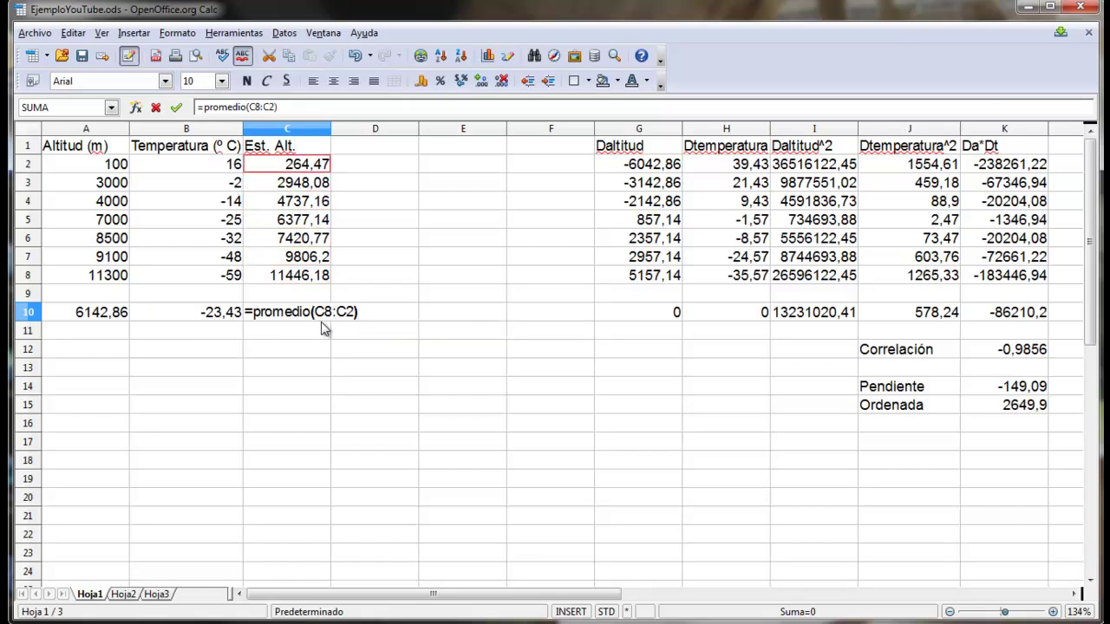
pyautogui.press('Return')
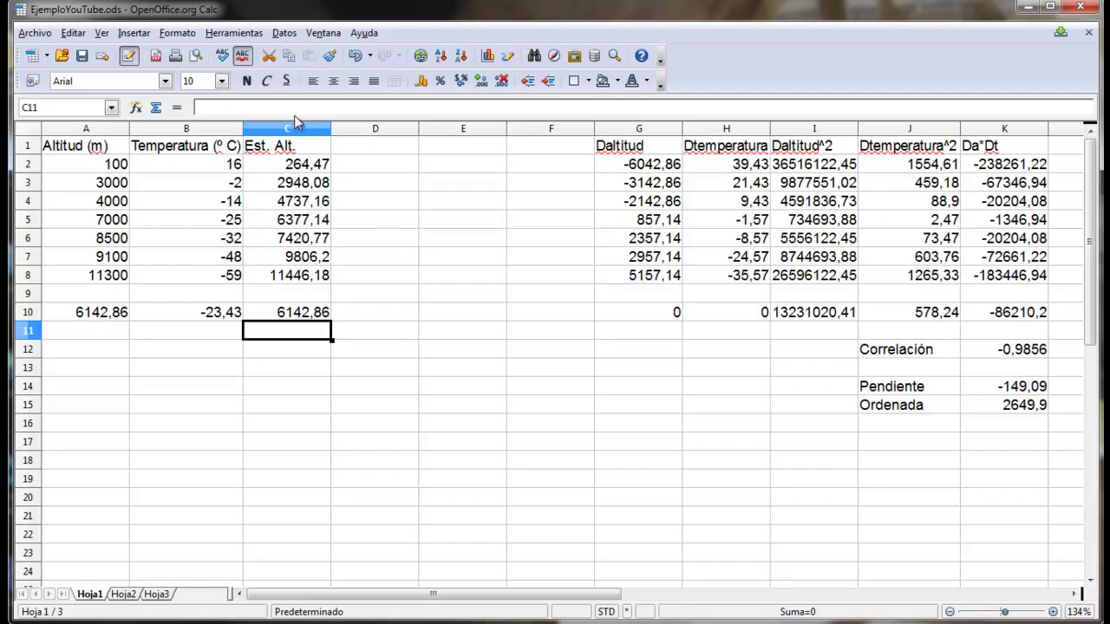
# - Add a Residuos column in D with the heading in D1 and the formula =A2-C2 filled from D2 to D8
pyautogui.click(390, 151)
pyautogui.write('Residuos')
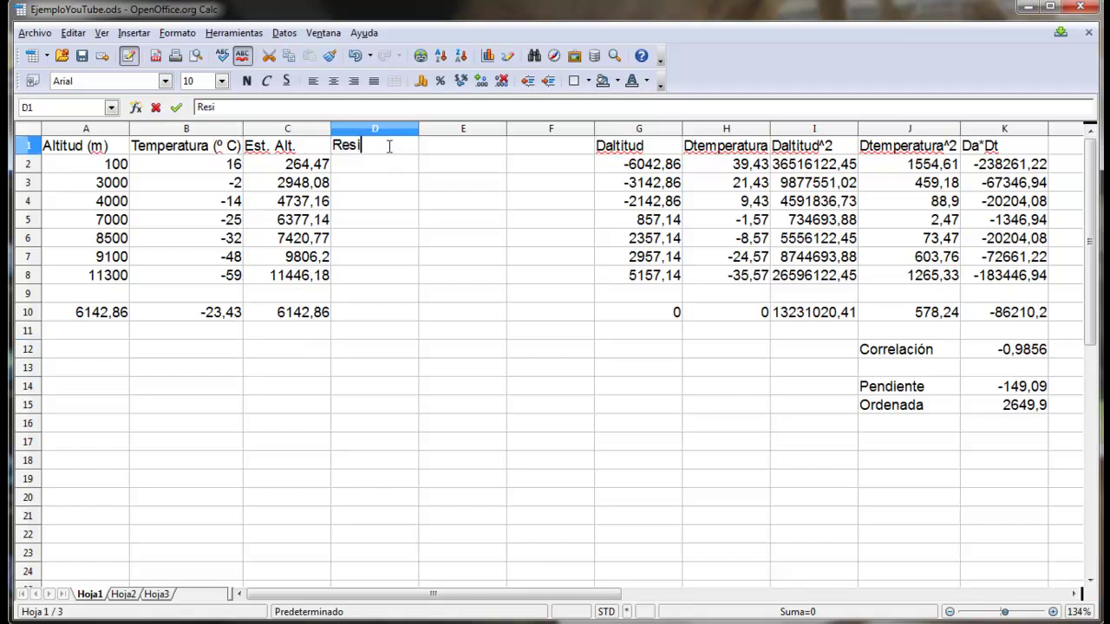
pyautogui.click(399, 168)
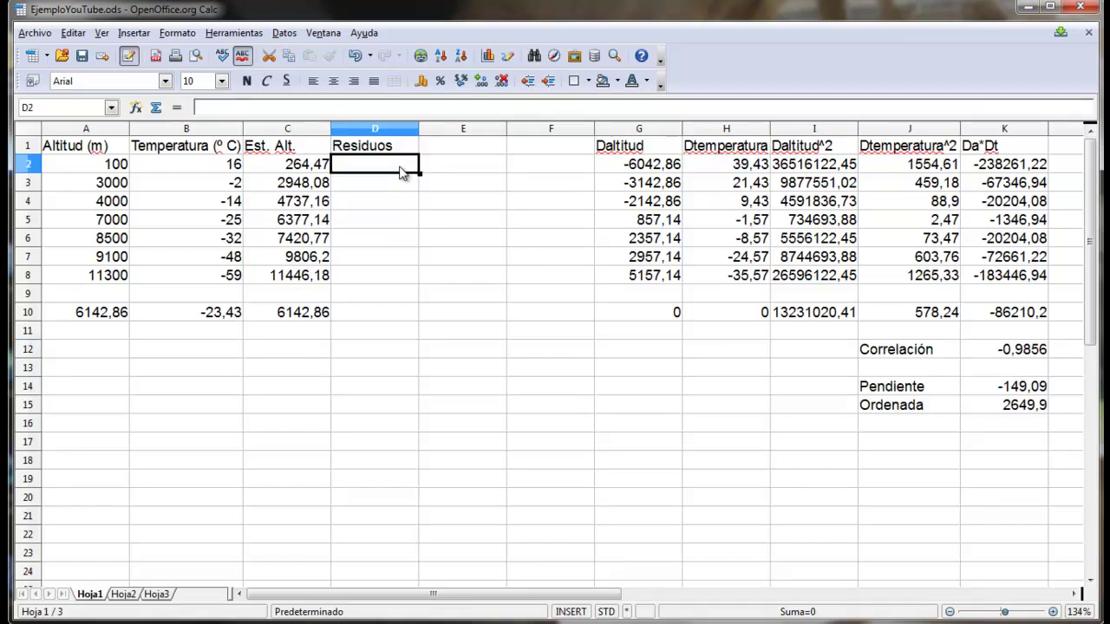
pyautogui.write('=')
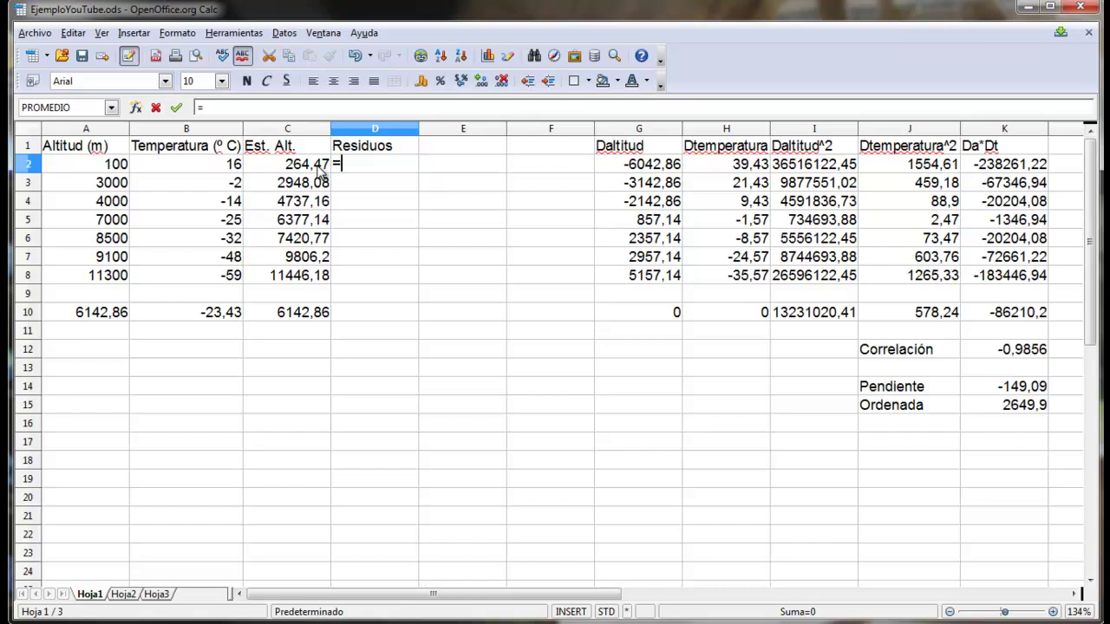
pyautogui.click(115, 165)
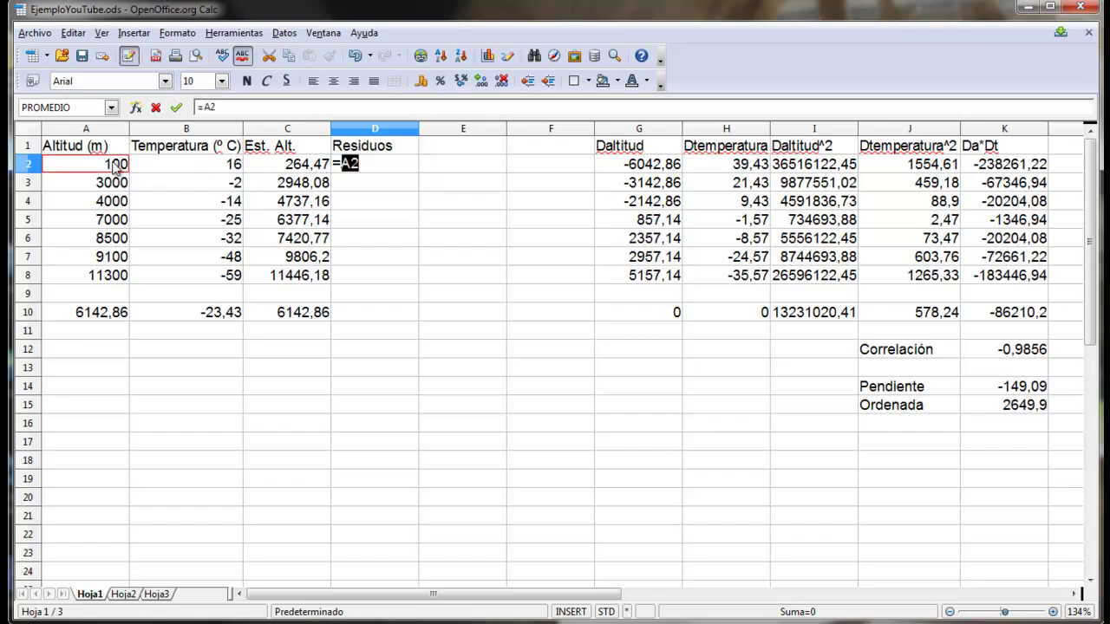
pyautogui.write('-')
pyautogui.click(274, 165)
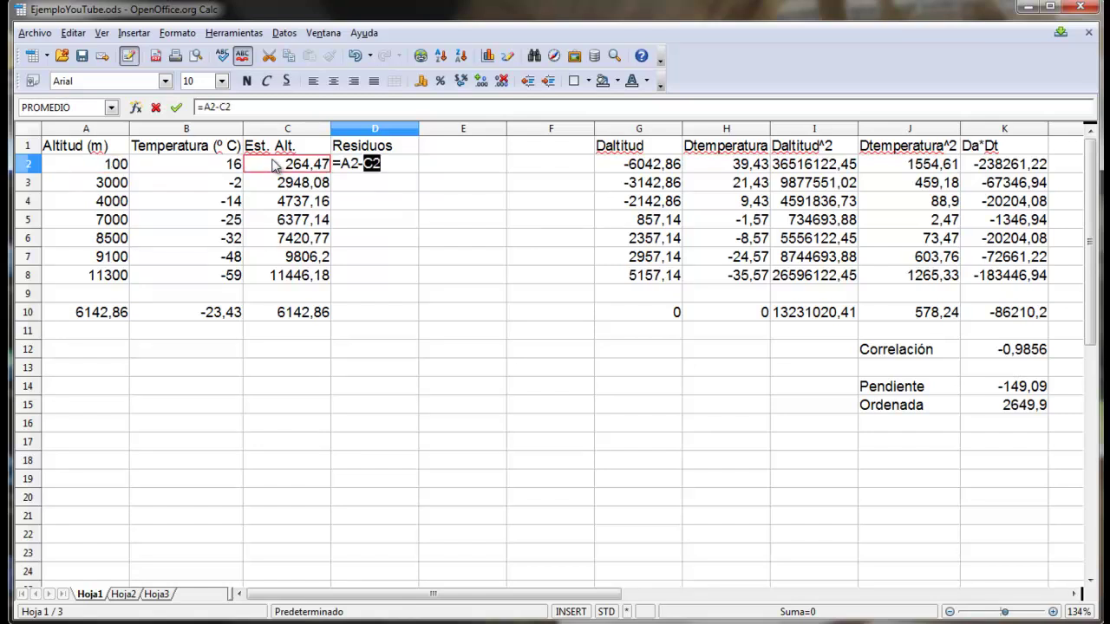
pyautogui.press('Return')
pyautogui.click(390, 165)
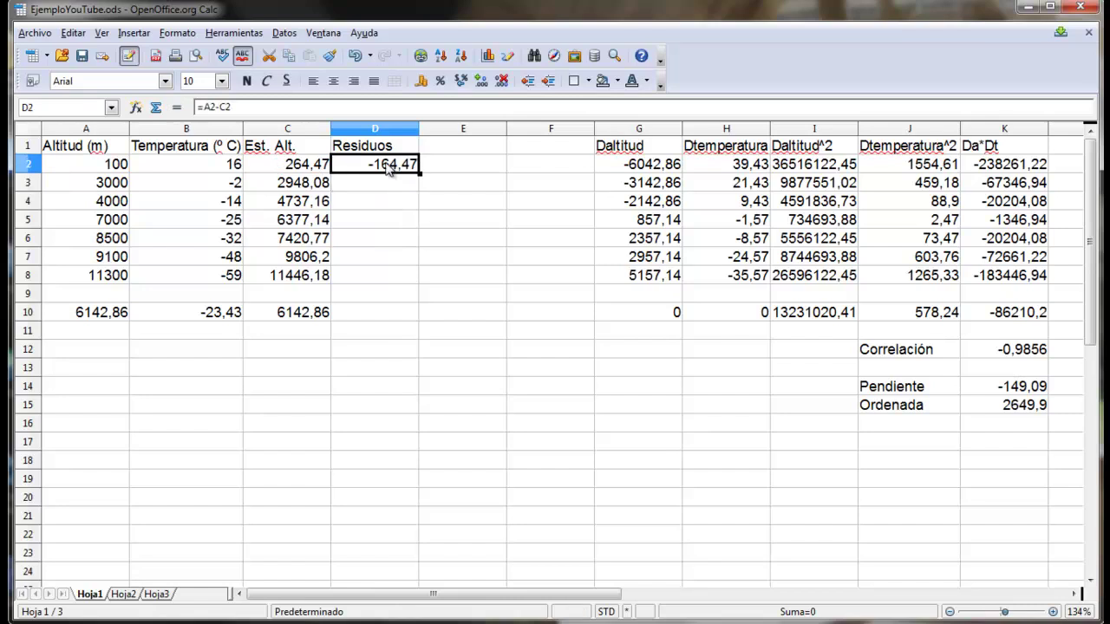
pyautogui.moveTo(421, 183); pyautogui.dragTo(422, 276)
# - Copy the average formula from C10 into D10 to average the residuals
pyautogui.click(311, 317)
pyautogui.hotkey('ctrl', 'c')
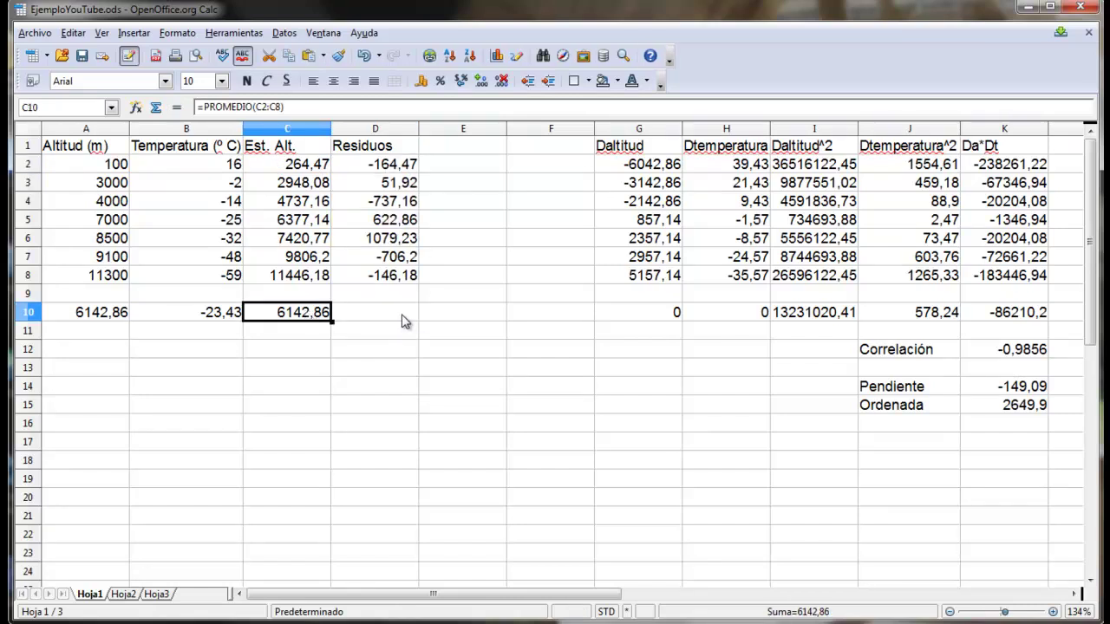
pyautogui.click(402, 317)
pyautogui.hotkey('ctrl', 'v')
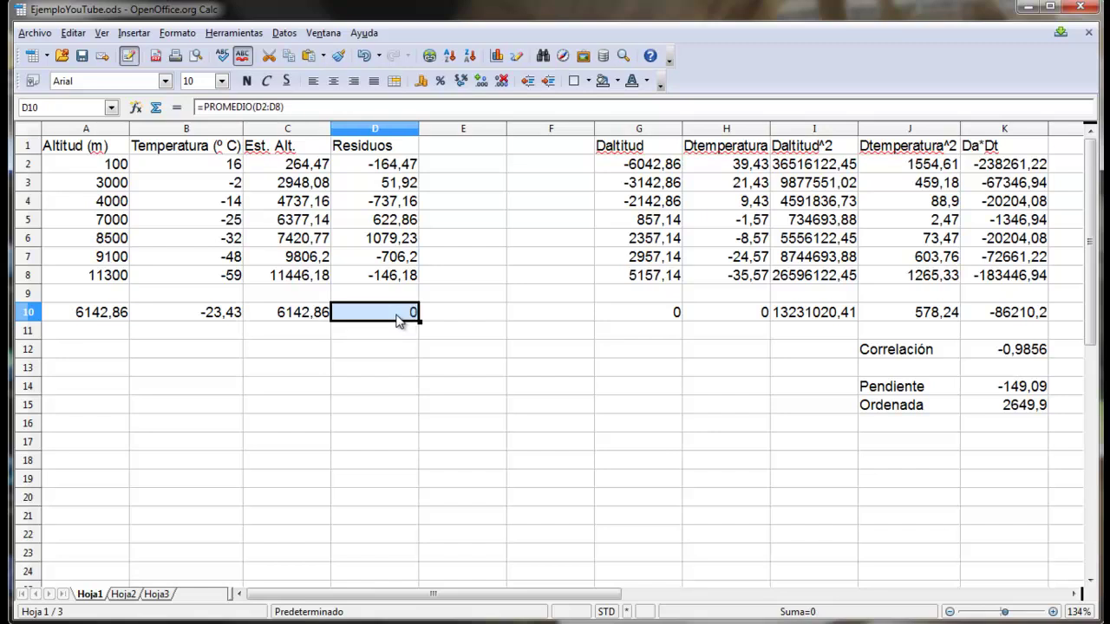
pyautogui.click(384, 318)
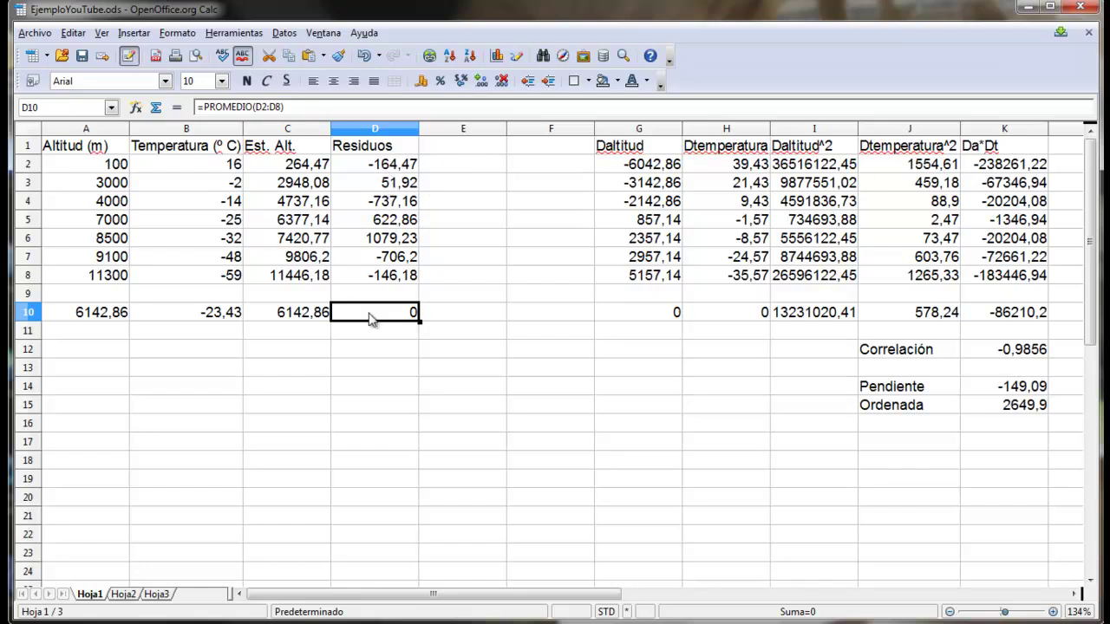
# - Enter the heading Residuos^2 in E1 and square the first residual in E2 with =D2^2
pyautogui.click(470, 151)
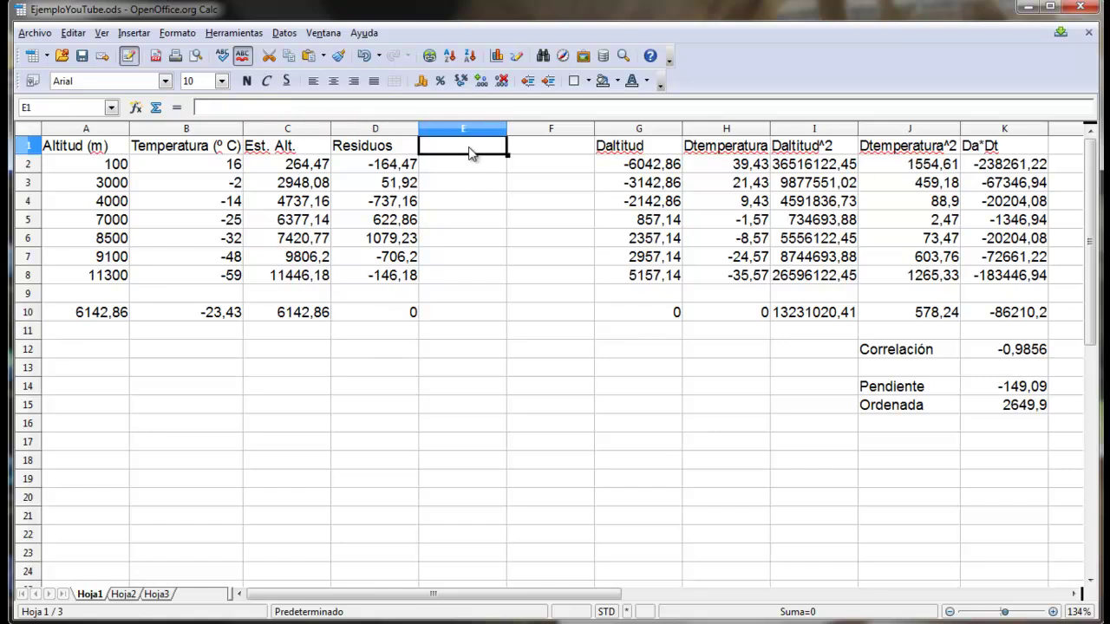
pyautogui.write('Residuos^2')
pyautogui.press('Return')
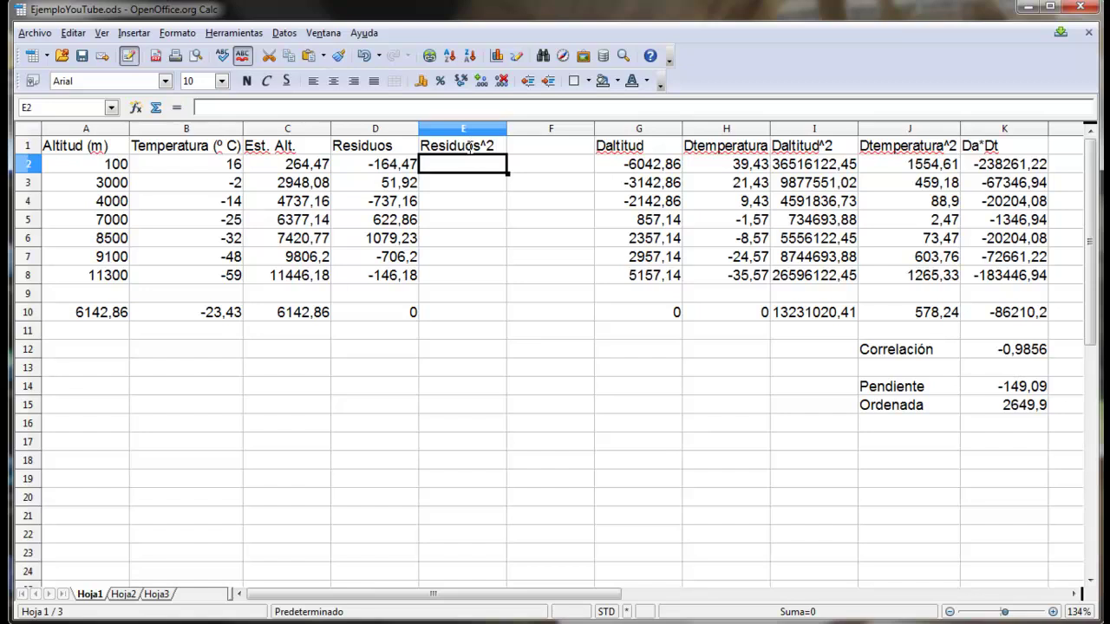
pyautogui.write('=')
pyautogui.click(405, 171)
pyautogui.write('^2')
pyautogui.press('Return')
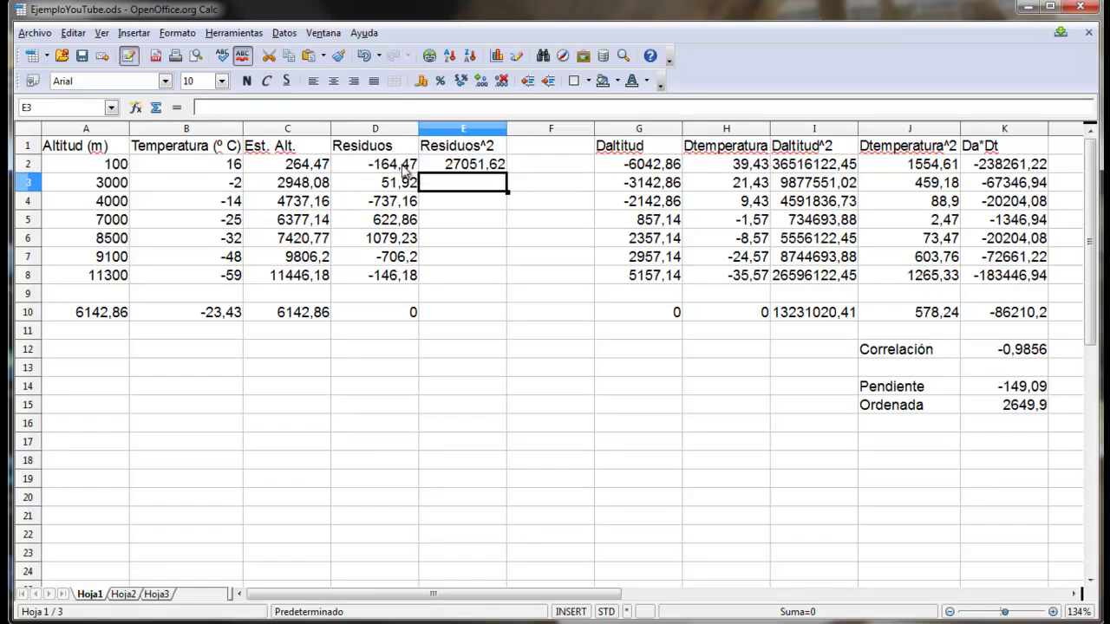
# - Fill the squared residual formula from E2 down to E8 and total E2:E8 in cell E10 with the SUMA function
pyautogui.click(462, 167)
pyautogui.moveTo(507, 172); pyautogui.dragTo(508, 284)
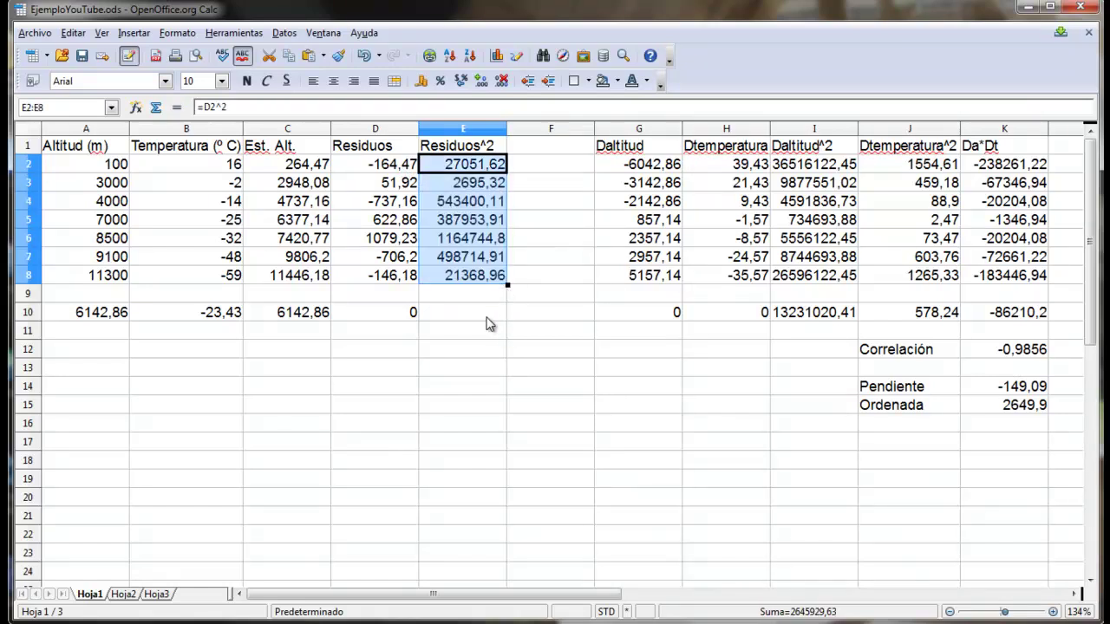
pyautogui.click(487, 315)
pyautogui.write('=')
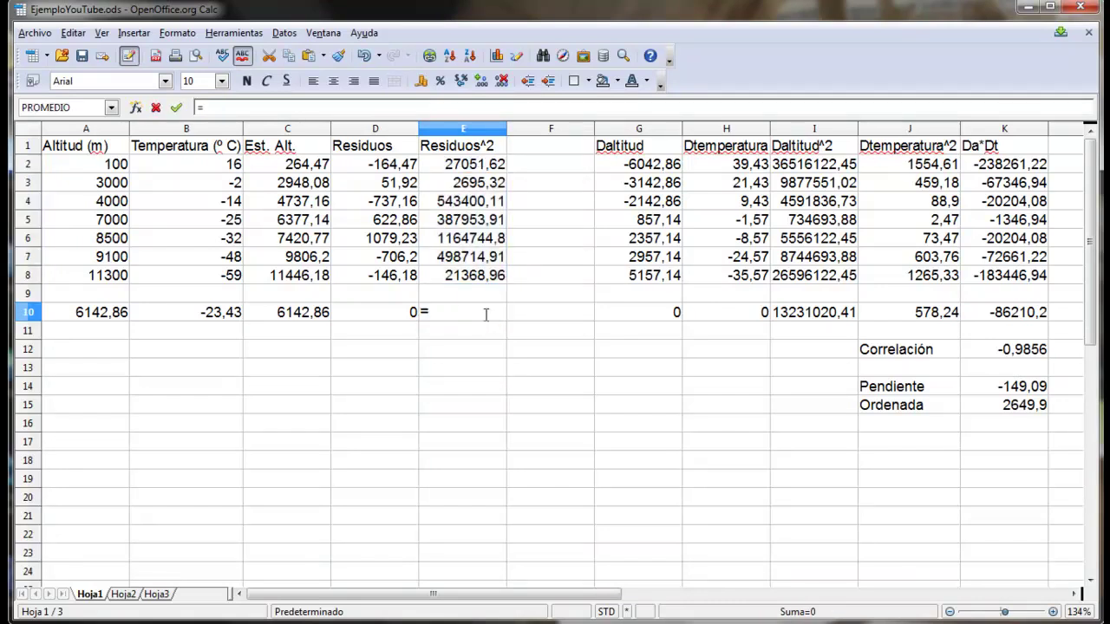
pyautogui.write('suma(')
pyautogui.moveTo(484, 276); pyautogui.dragTo(481, 173)
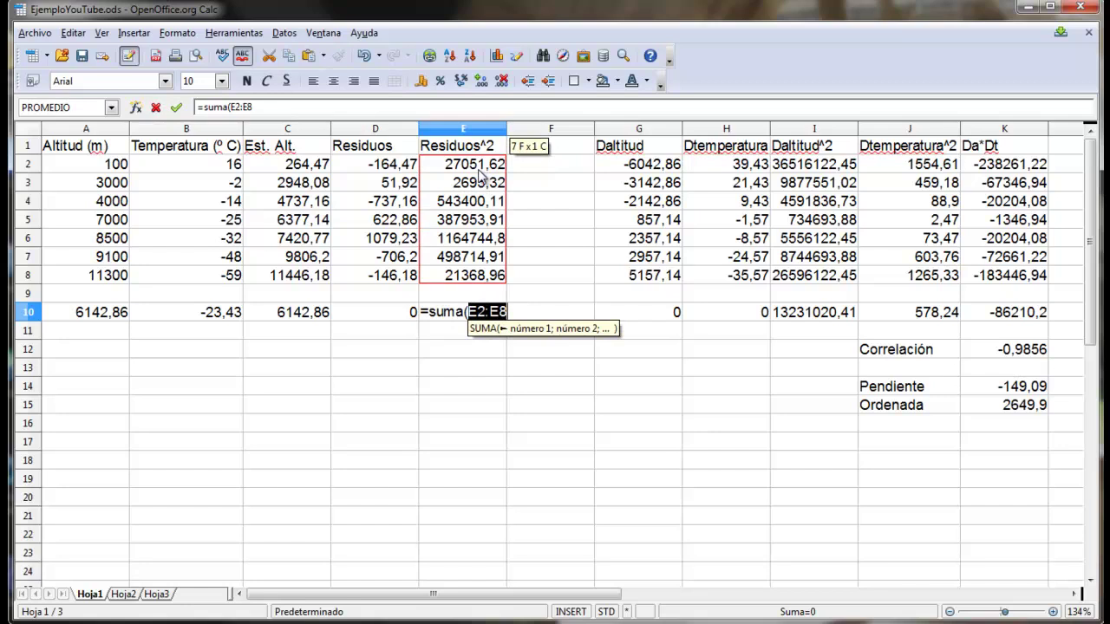
pyautogui.press('Return')
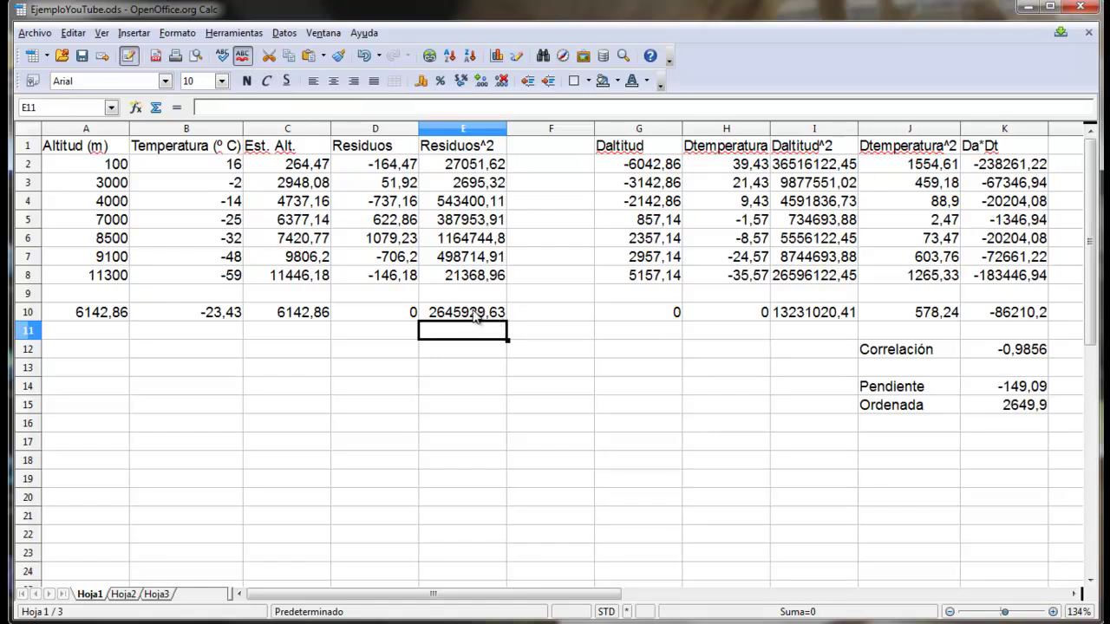
pyautogui.click(484, 314)
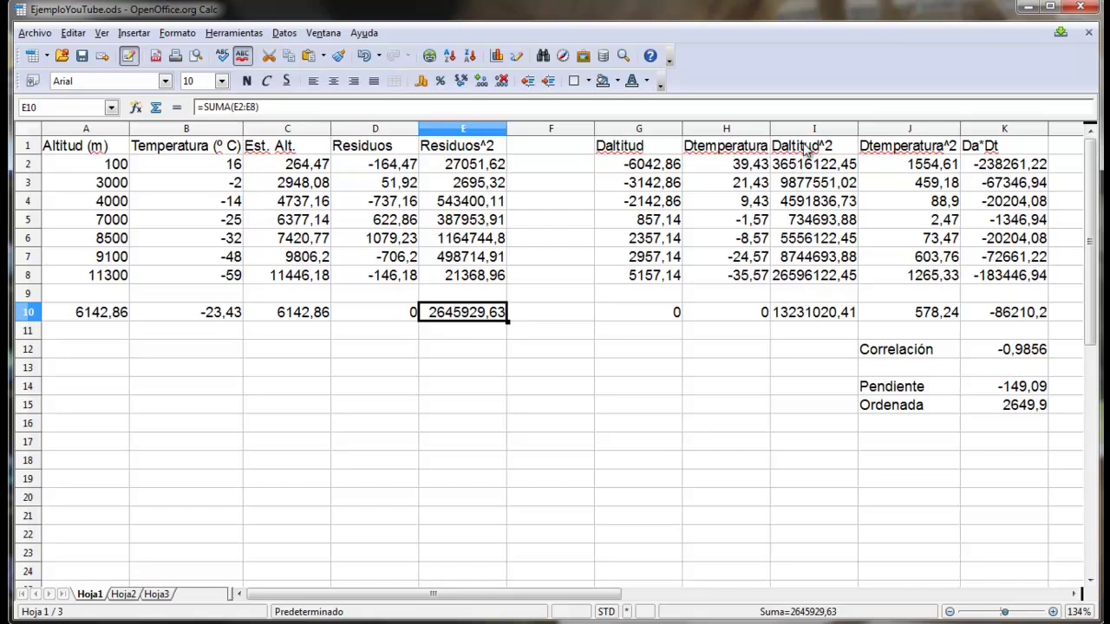
# - Total the squared altitude deviations in cell I11 with the formula =suma(I2:I8)
pyautogui.click(804, 330)
pyautogui.write('=')
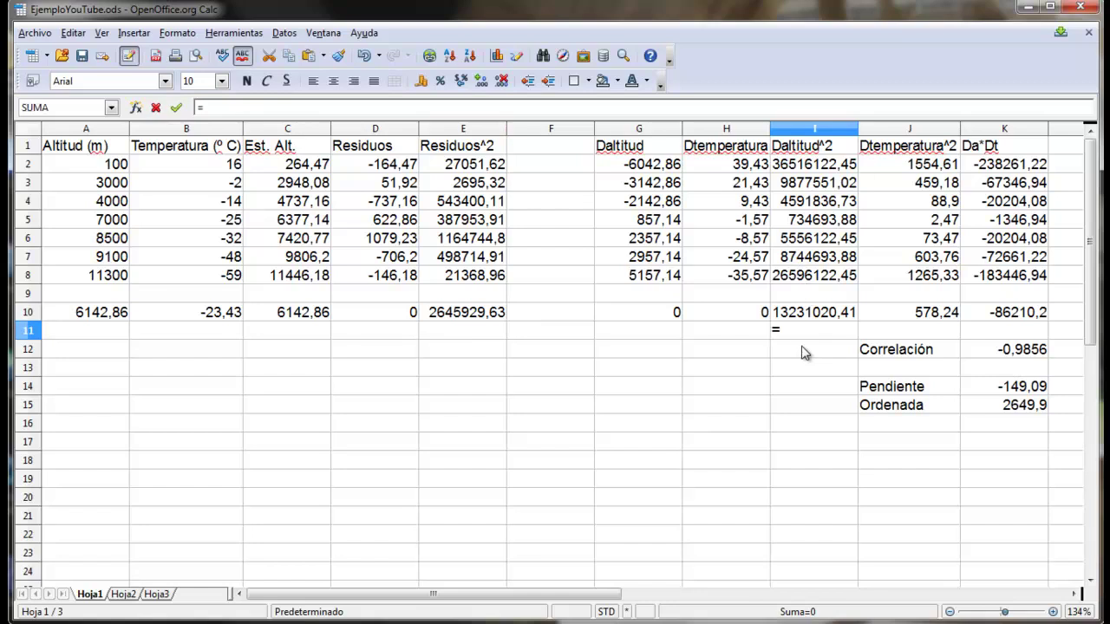
pyautogui.write('suma(')
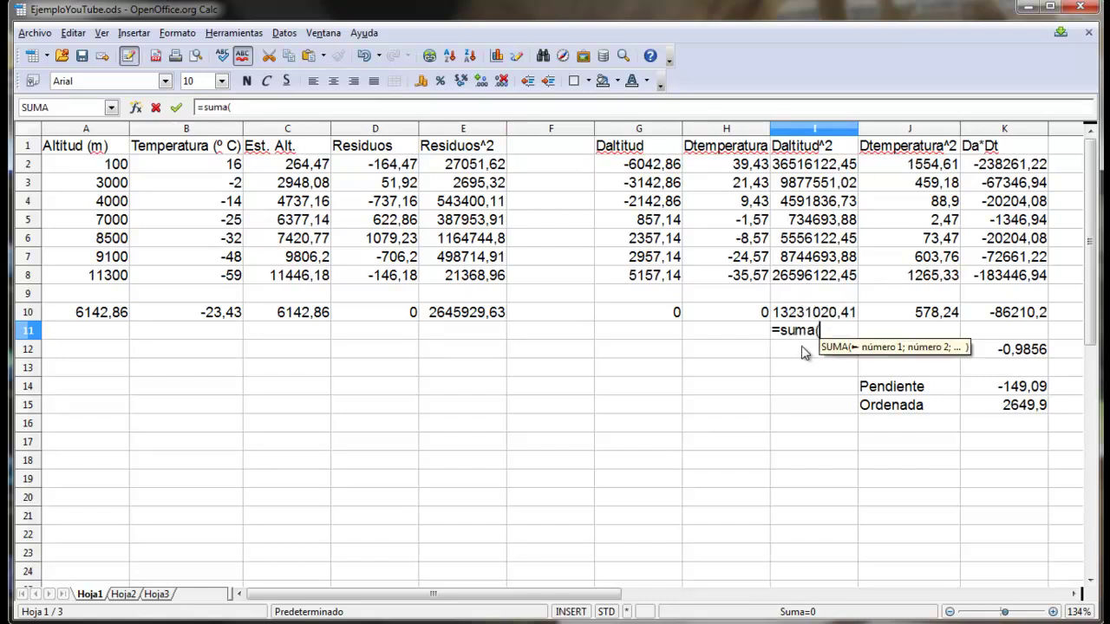
pyautogui.moveTo(815, 279); pyautogui.dragTo(819, 171)
pyautogui.write(')')
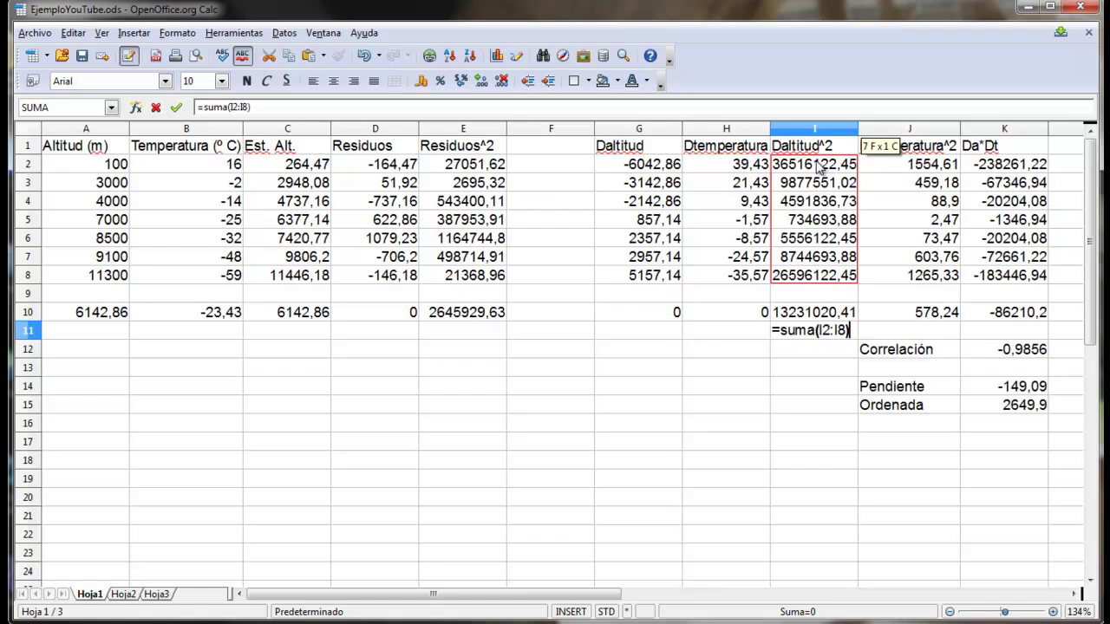
pyautogui.press('Return')
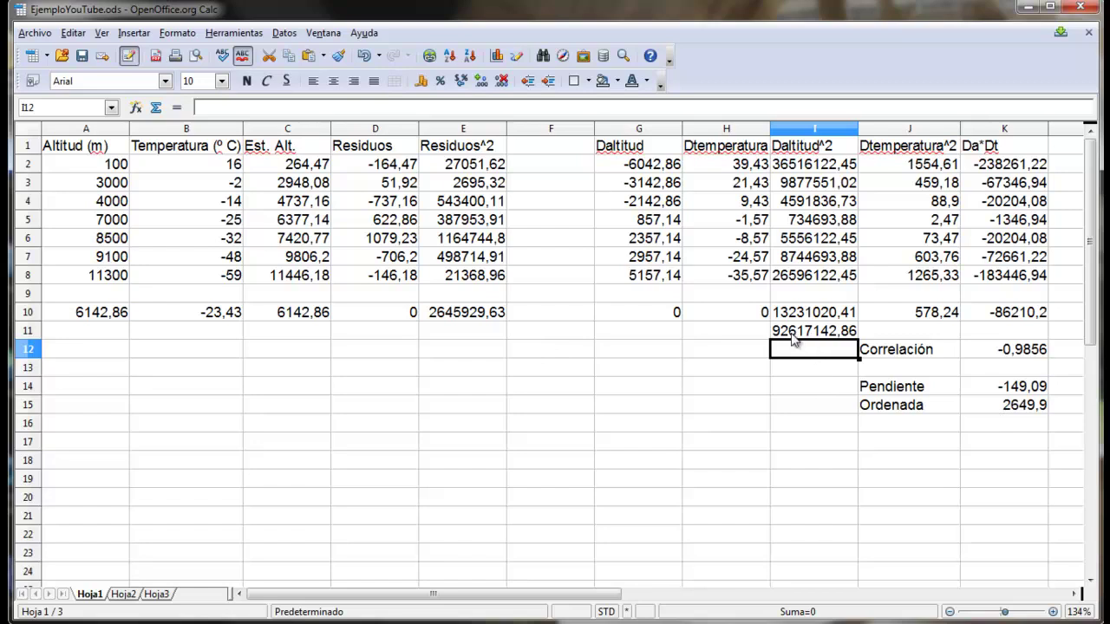
# - Enter the label R2 in J17 and compute the coefficient of determination in K17 with =1-E10/I11
pyautogui.click(878, 449)
pyautogui.write('R2')
pyautogui.press('Tab')
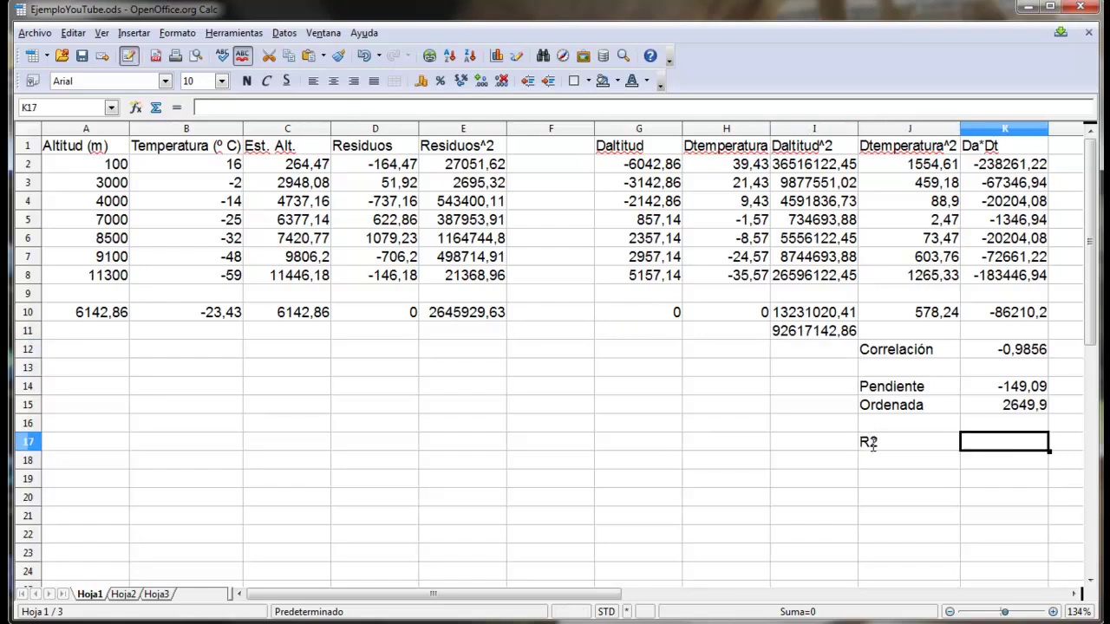
pyautogui.write('=')
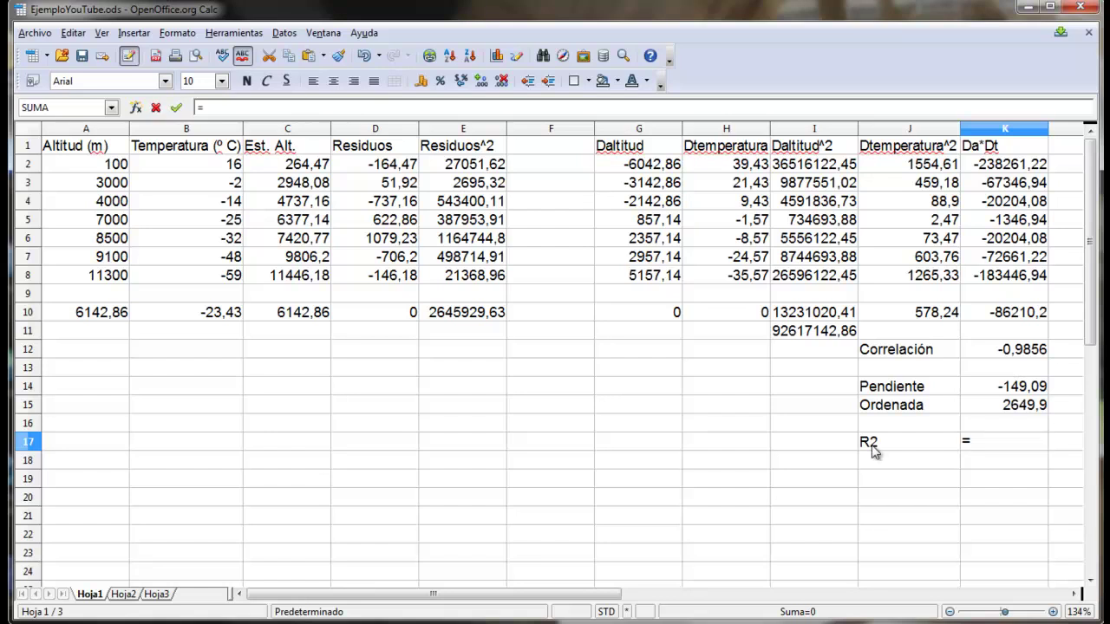
pyautogui.write('1-')
pyautogui.click(478, 317)
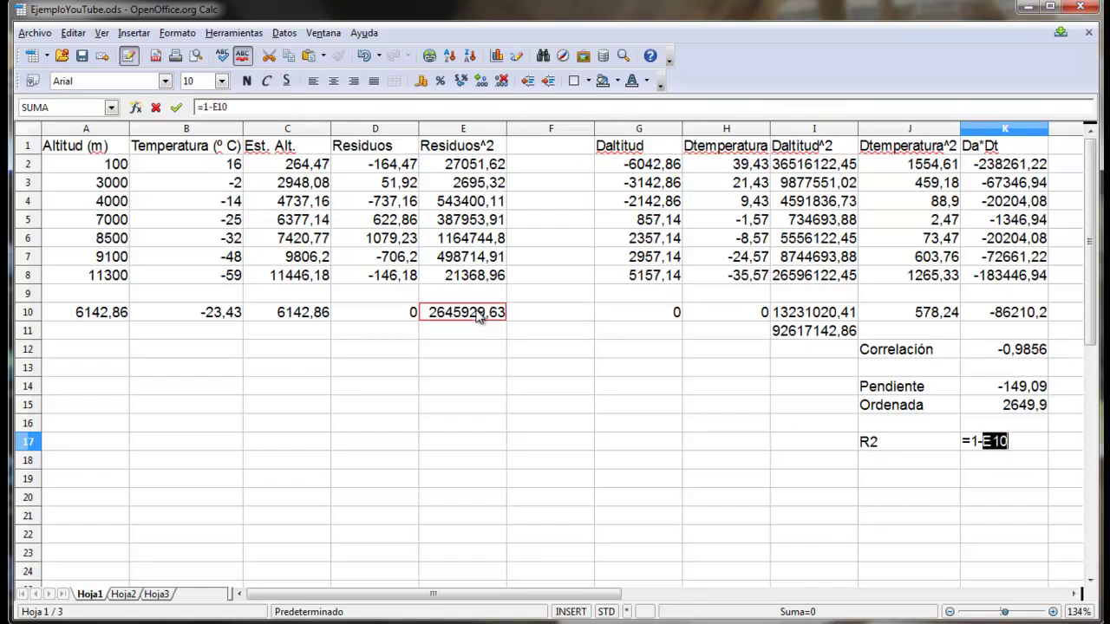
pyautogui.write('/')
pyautogui.click(771, 333)
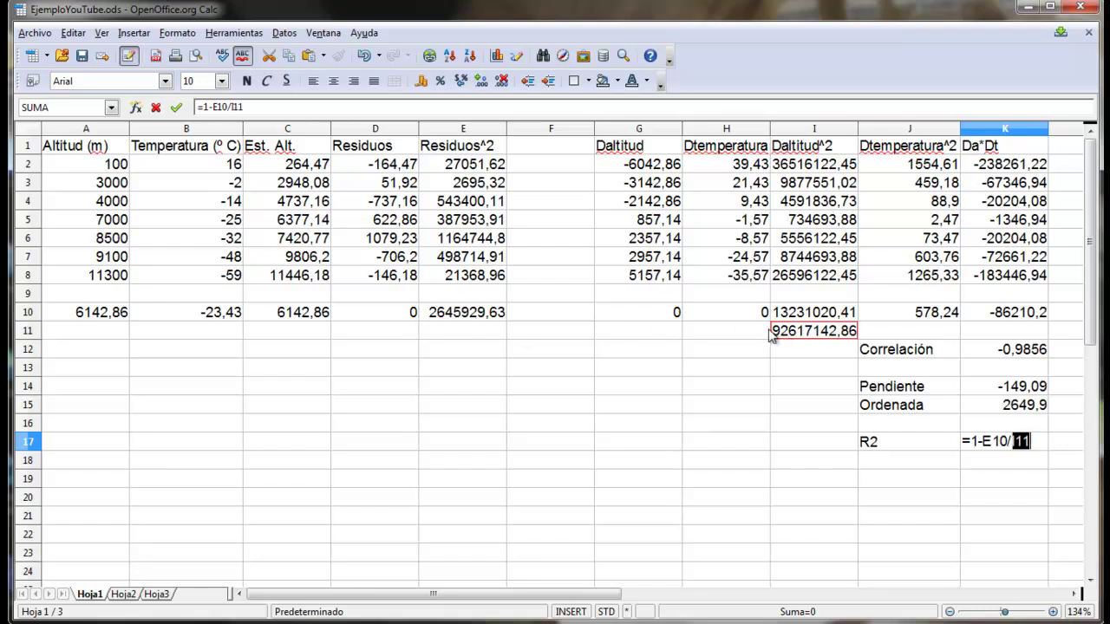
pyautogui.press('Return')
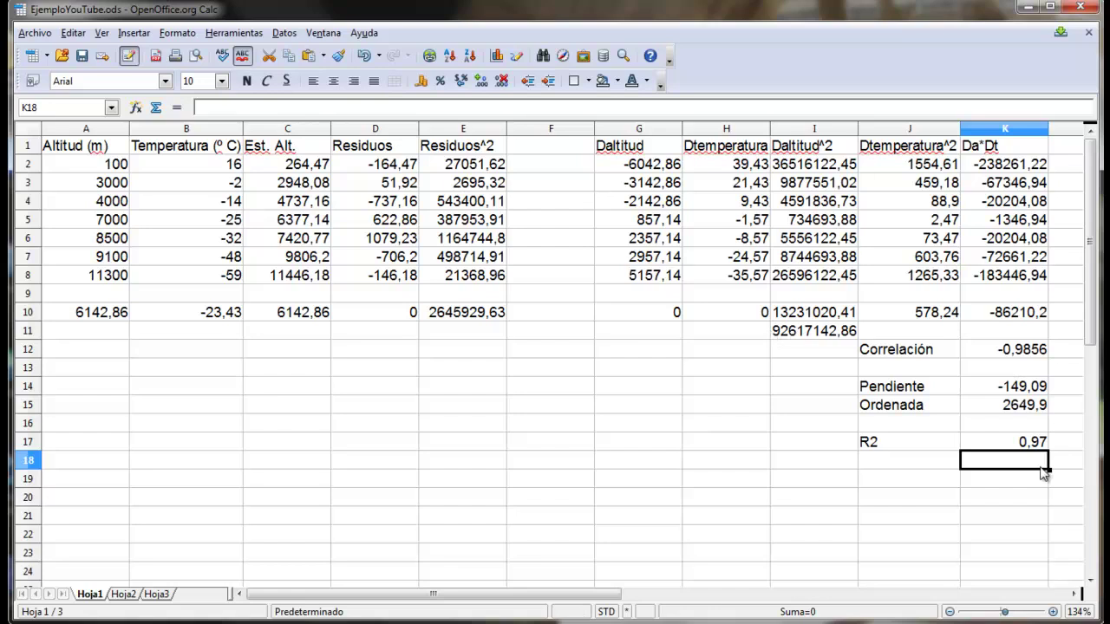
# - Format the R2 value in K17 to show four decimal places
pyautogui.click(1019, 443)
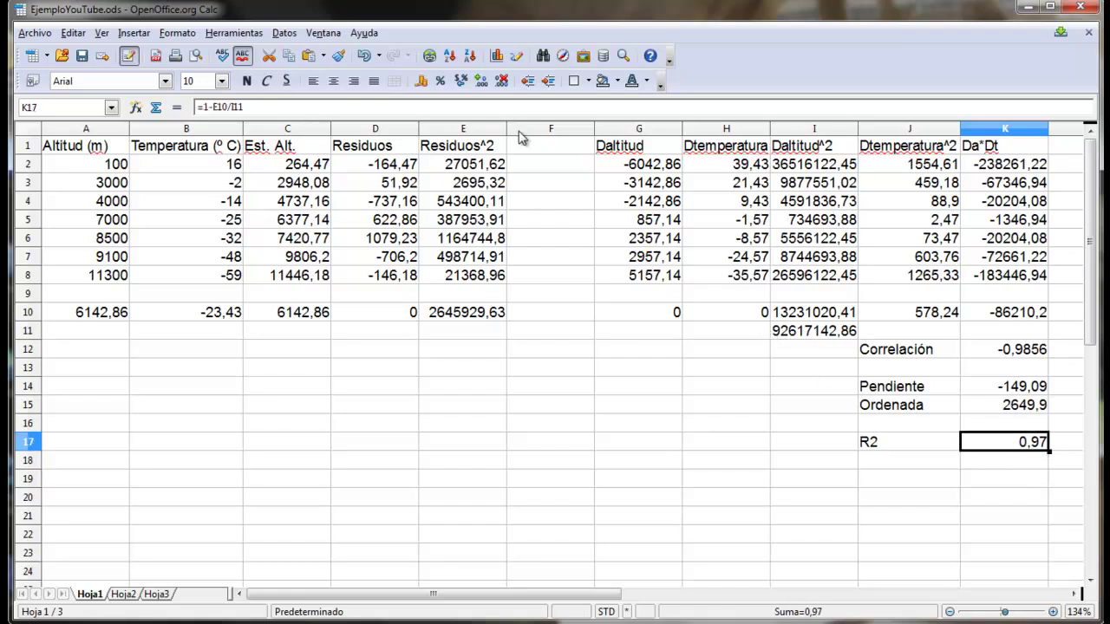
pyautogui.click(482, 84)
pyautogui.click(482, 82)
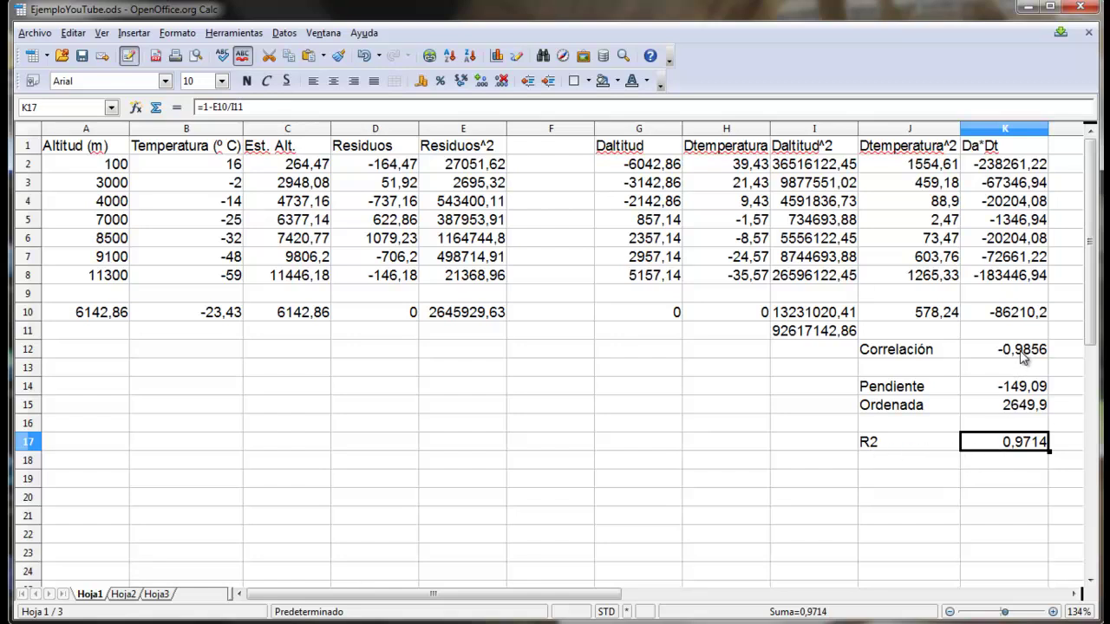
# - Square the correlation in cell K19 with =K12^2 and format it to show four decimal places
pyautogui.click(1019, 491)
pyautogui.write('=')
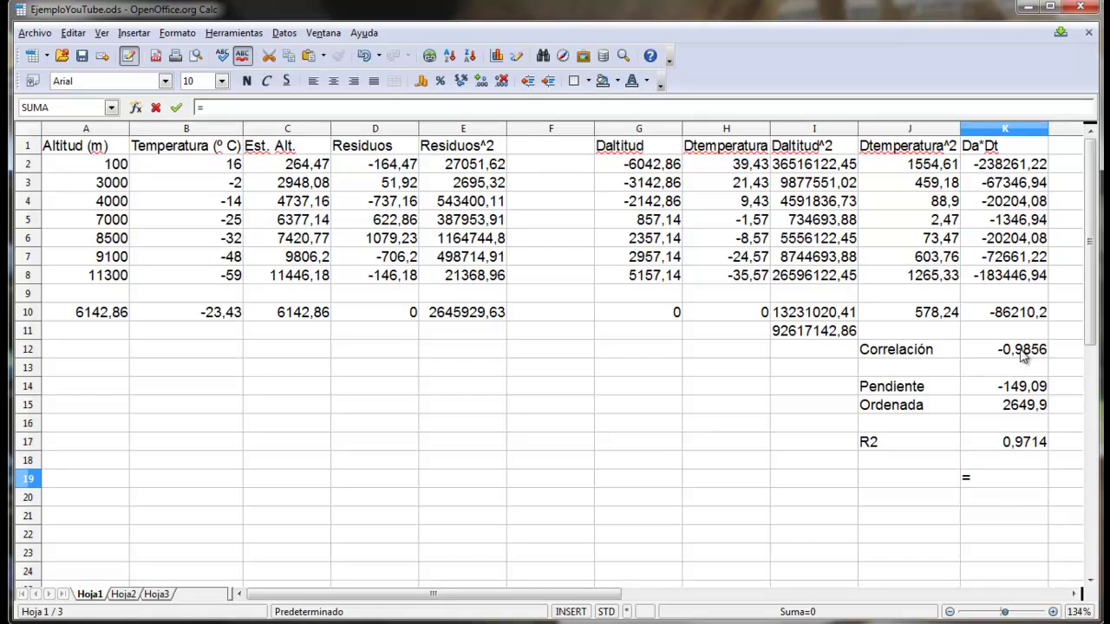
pyautogui.click(1023, 350)
pyautogui.write('^2')
pyautogui.press('Return')
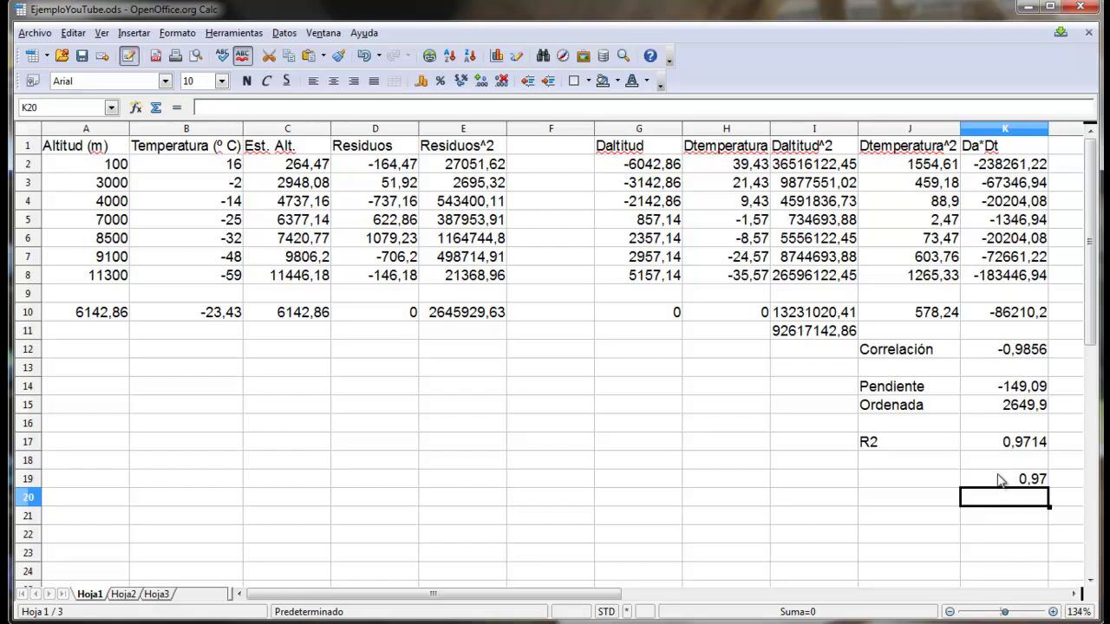
pyautogui.click(1001, 479)
pyautogui.click(482, 81)
pyautogui.click(481, 81)
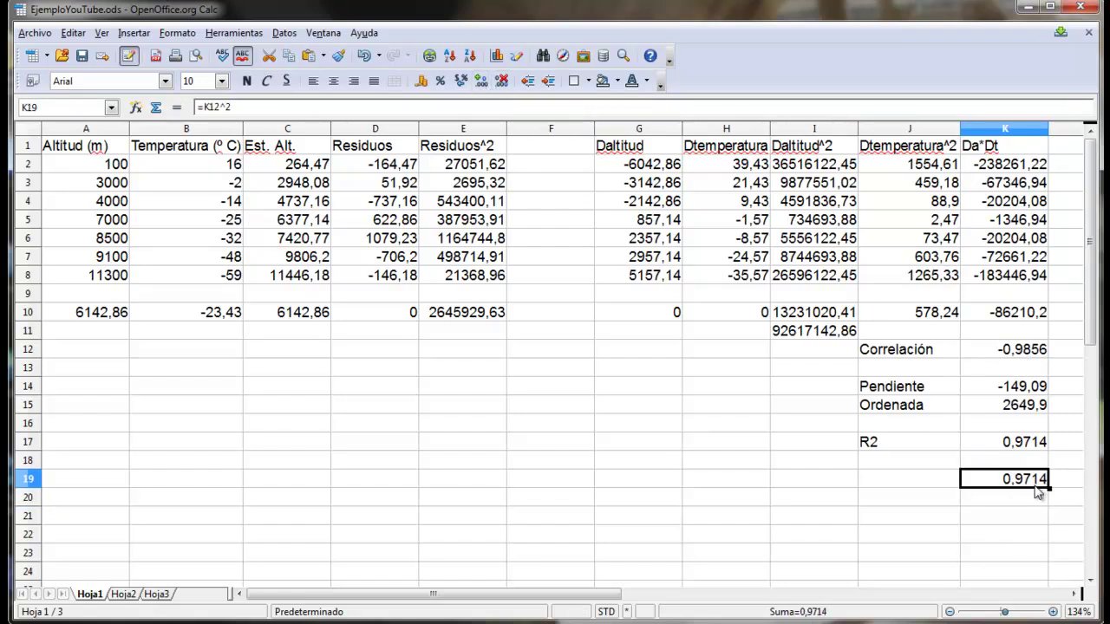